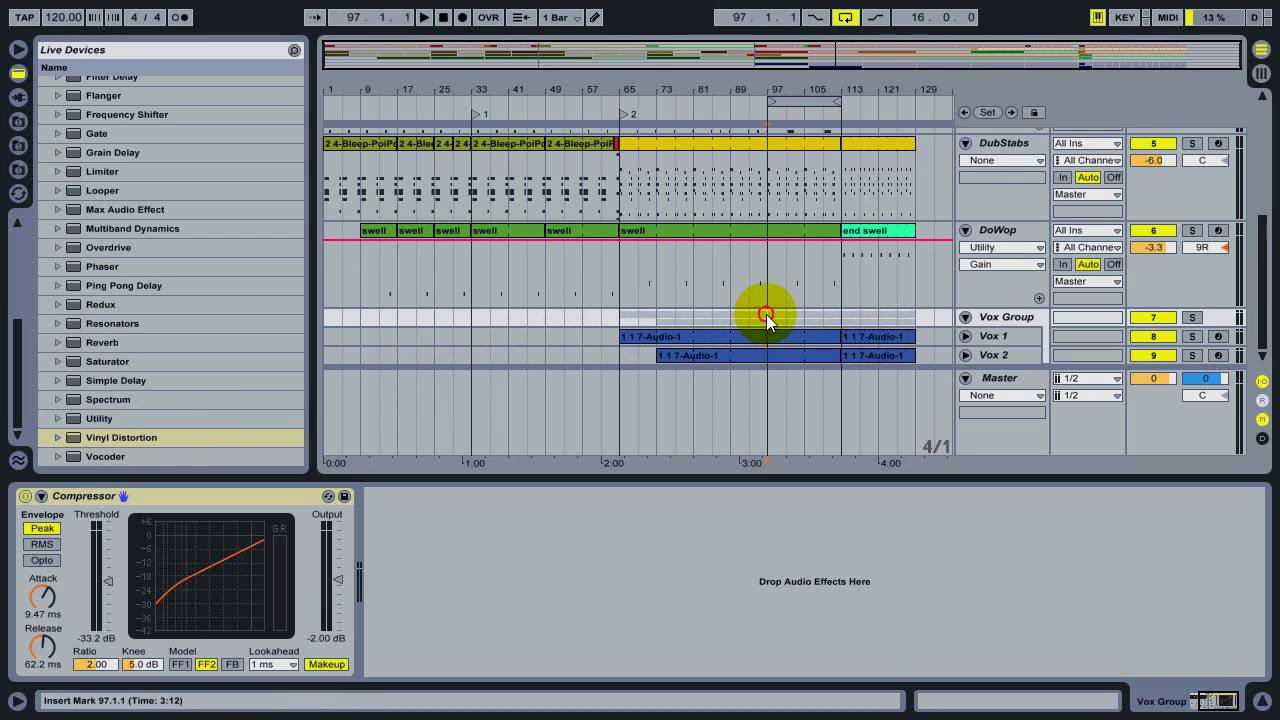
# Start arrangement playback from the insert mark at 97.1.1.
pyautogui.press('space')
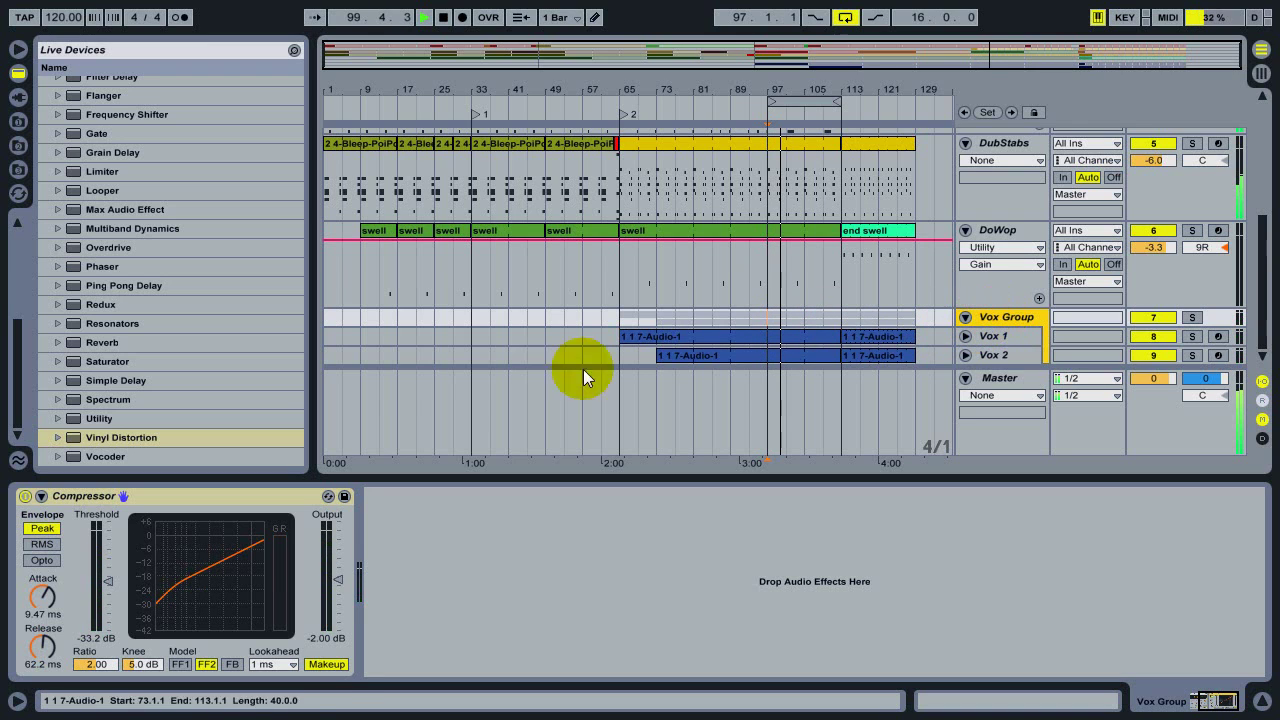
# Add Vinyl Distortion and Redux after the Compressor, with the pinch filter moved to 3.94 kHz.
pyautogui.moveTo(132, 436); pyautogui.dragTo(349, 516)
pyautogui.moveTo(95, 304); pyautogui.dragTo(616, 555)
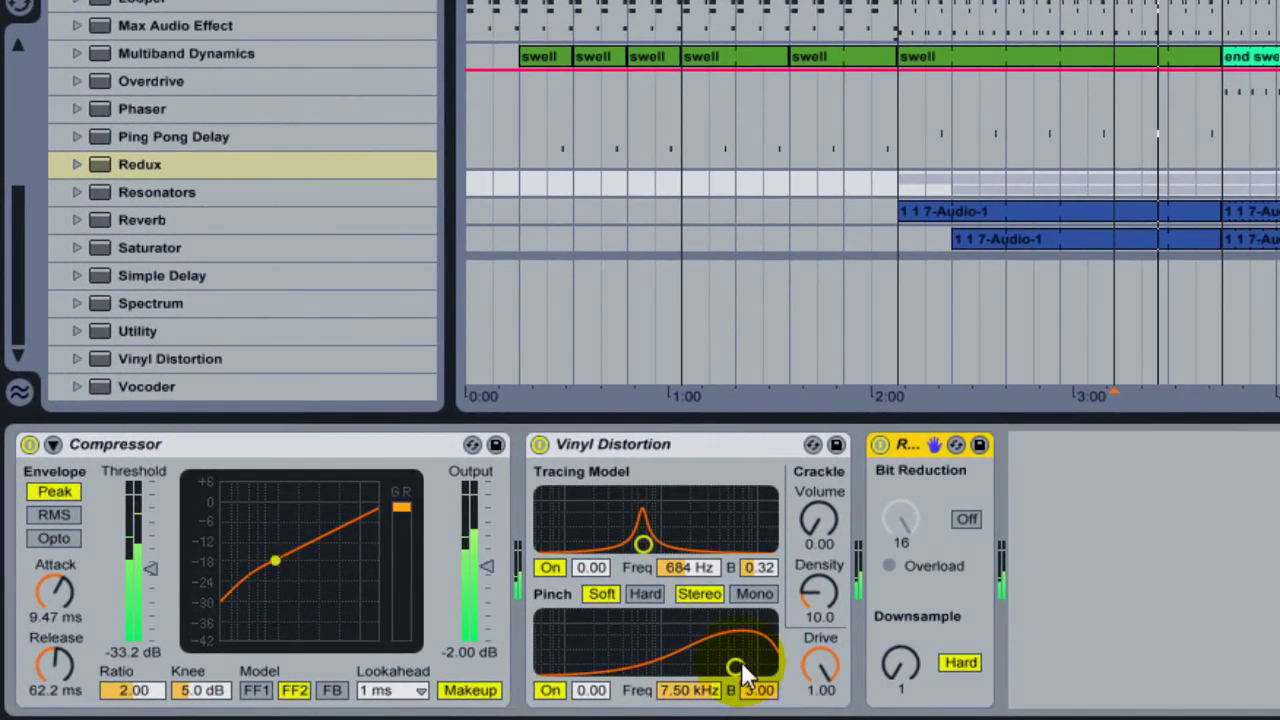
pyautogui.moveTo(674, 662); pyautogui.dragTo(710, 652)
# Turn on Redux bit reduction at 8 bits and select both effect devices.
pyautogui.click(957, 521)
pyautogui.click(898, 517)
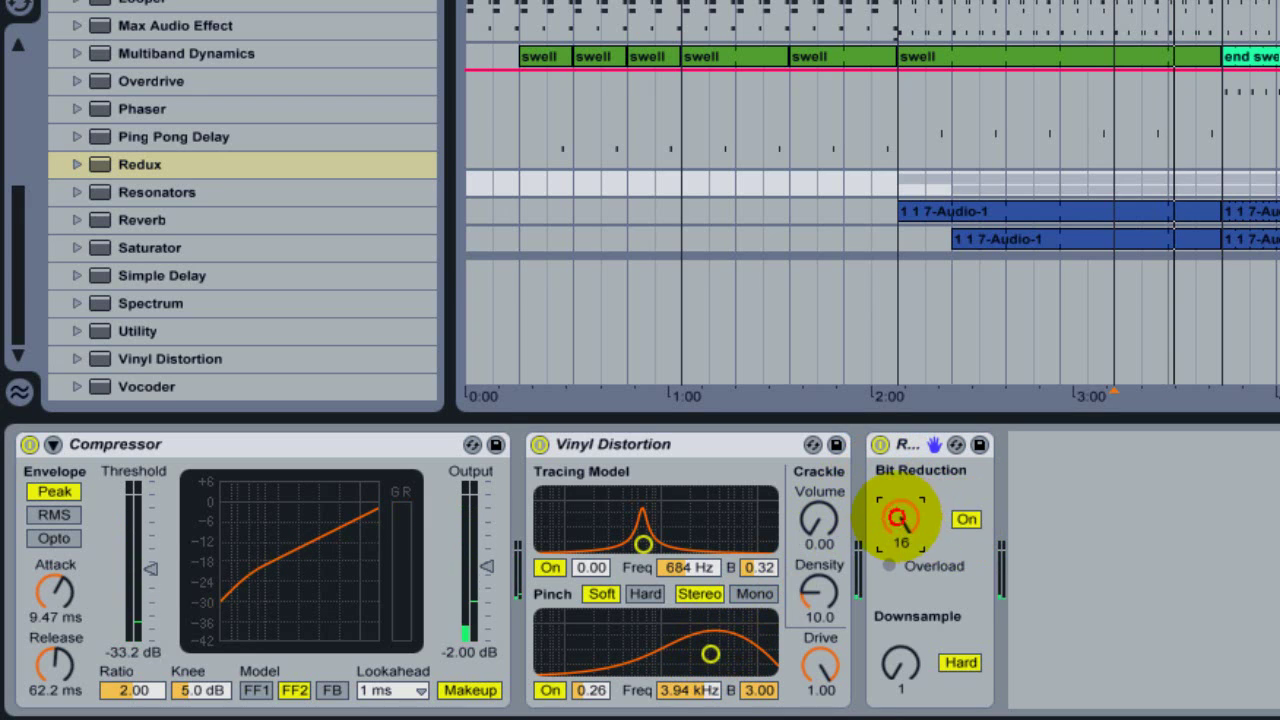
pyautogui.moveTo(898, 517); pyautogui.dragTo(937, 537)
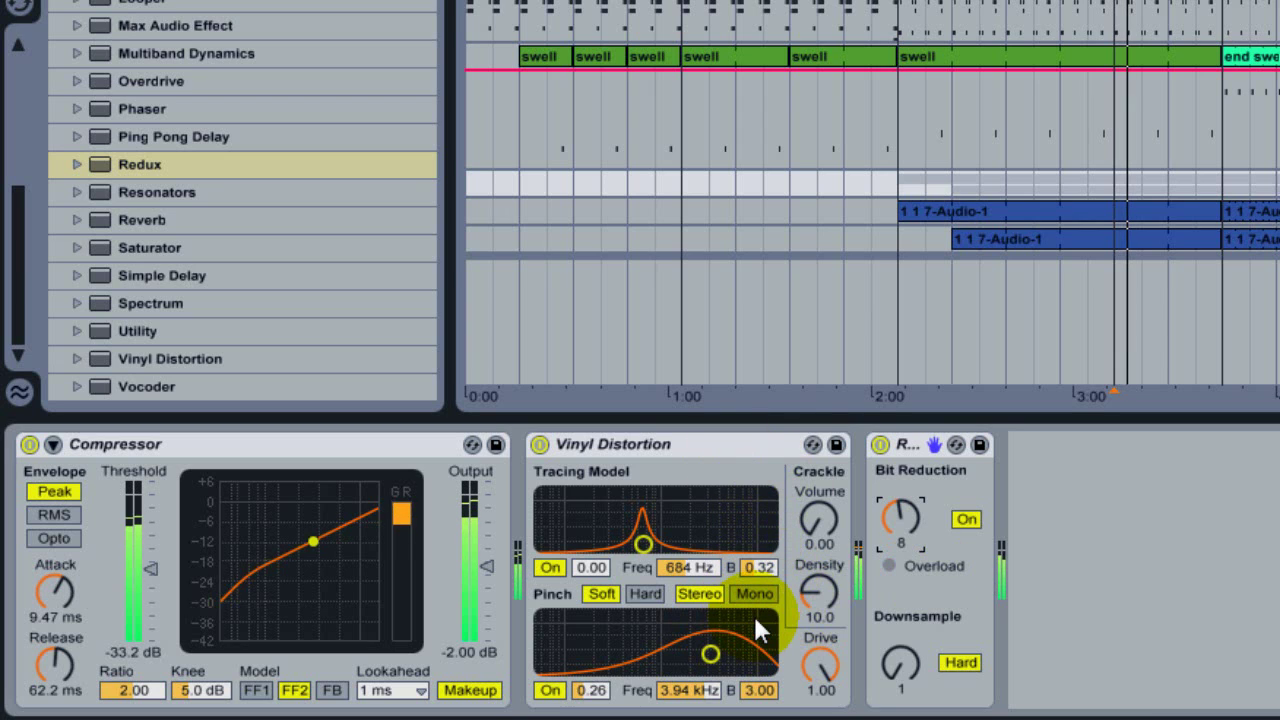
pyautogui.click(722, 445)
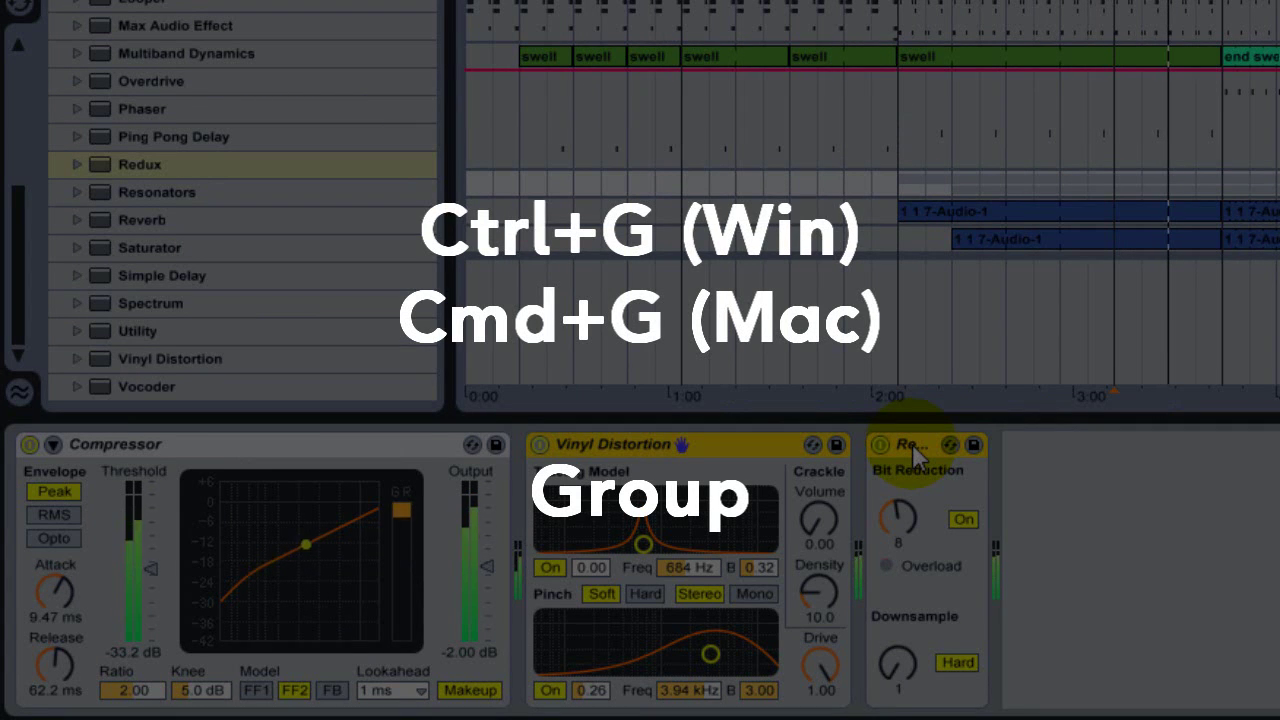
# Group both effects into an Audio Effect Rack, show its chains, and start renaming the chain 'We'.
pyautogui.hotkey('ctrl', 'g')
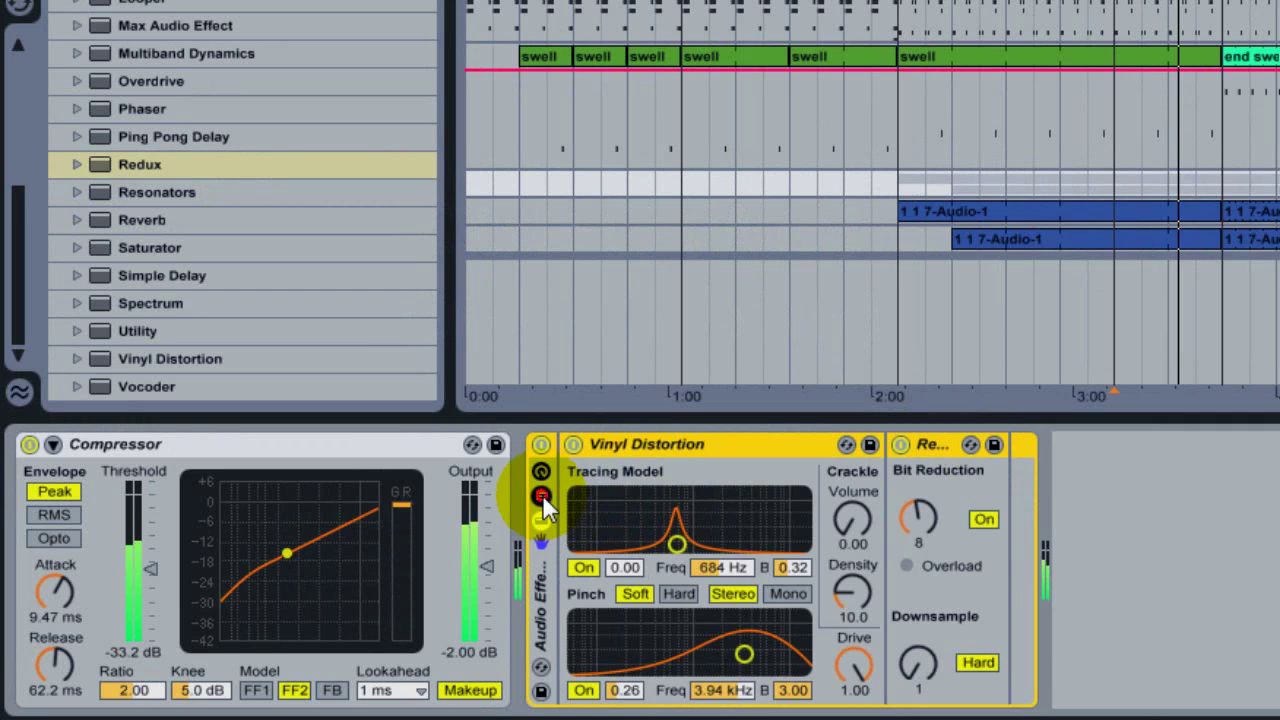
pyautogui.click(542, 494)
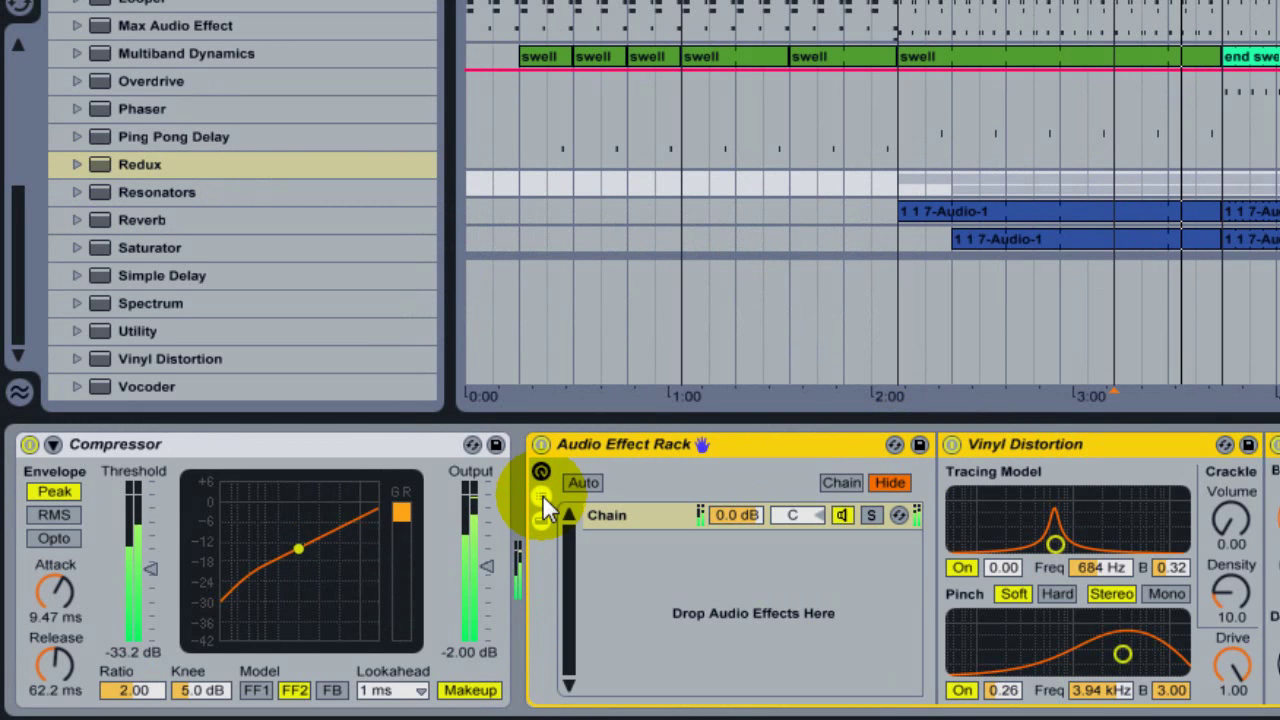
pyautogui.click(611, 515)
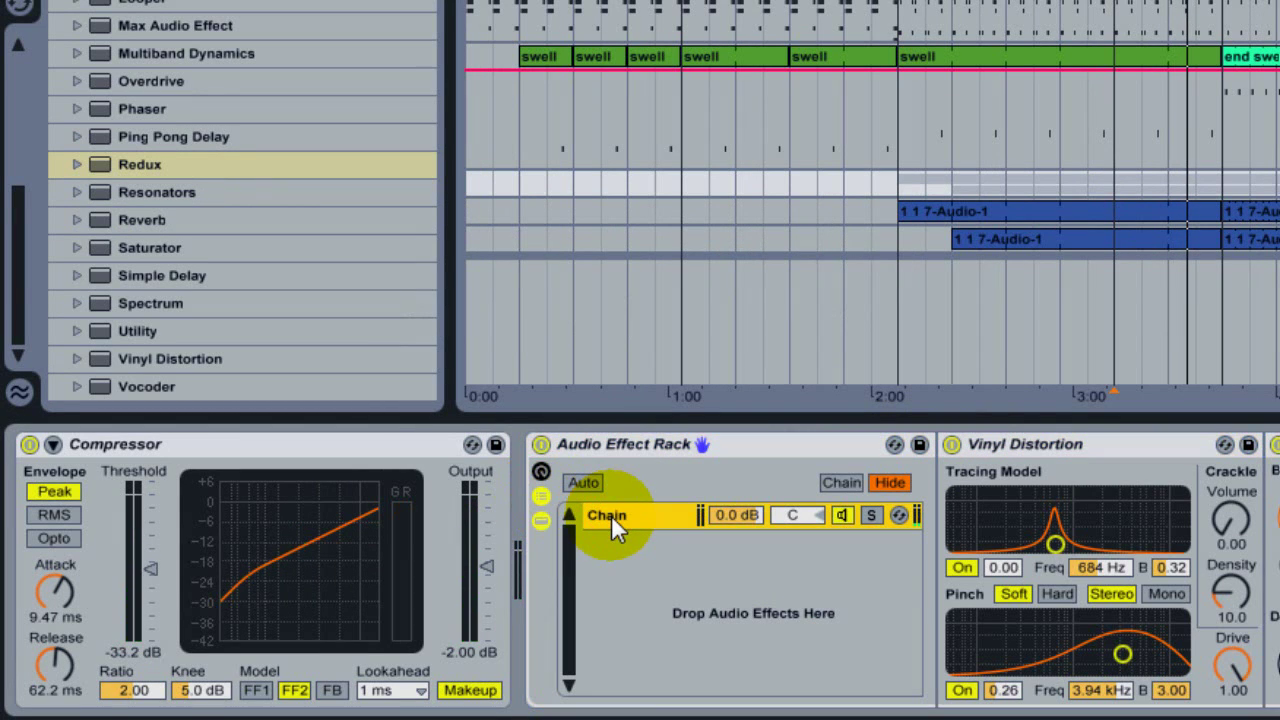
pyautogui.hotkey('ctrl', 'r')
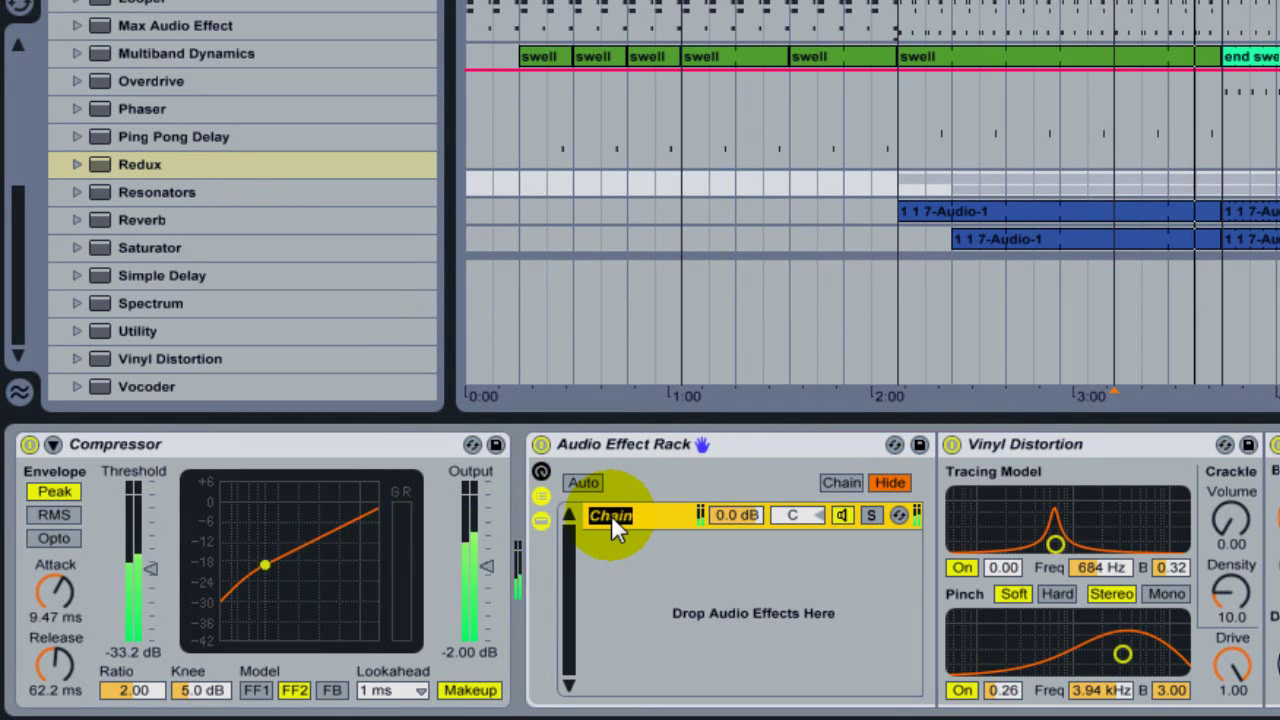
pyautogui.write('Wet')
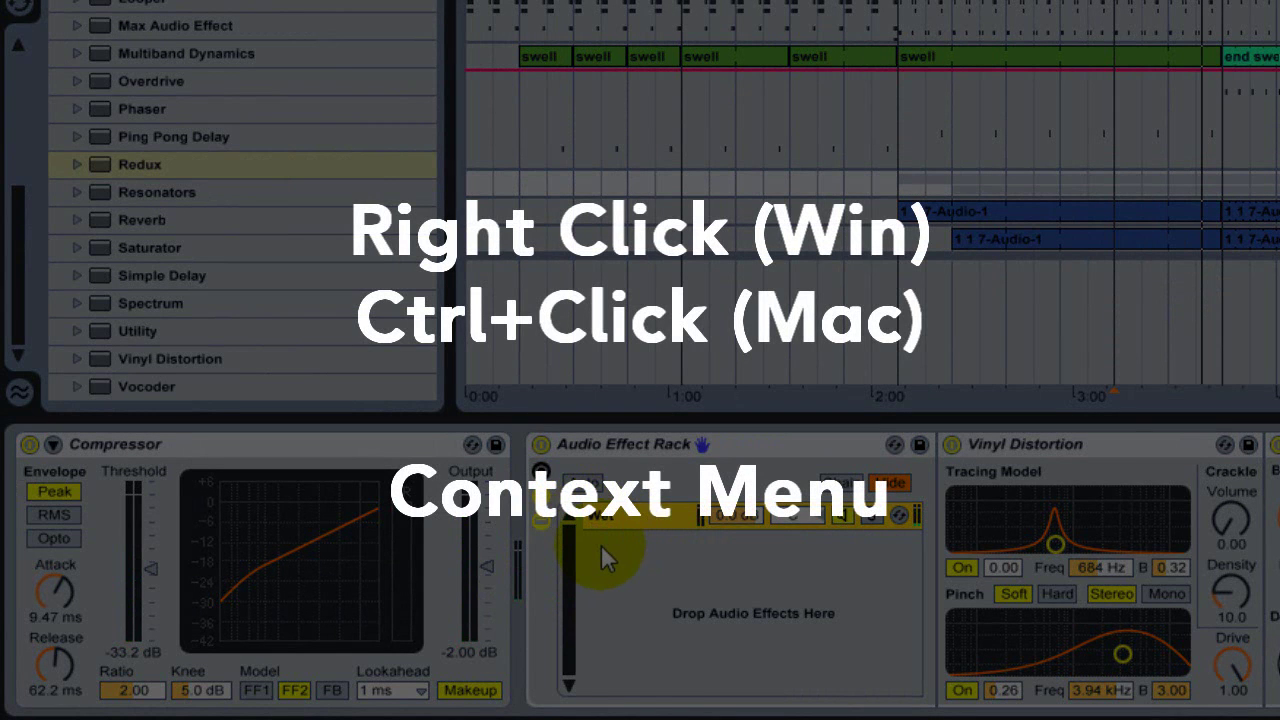
# Create an empty Dry chain above Wet, then compare it with the Wet chain's effects.
pyautogui.rightClick(601, 546)
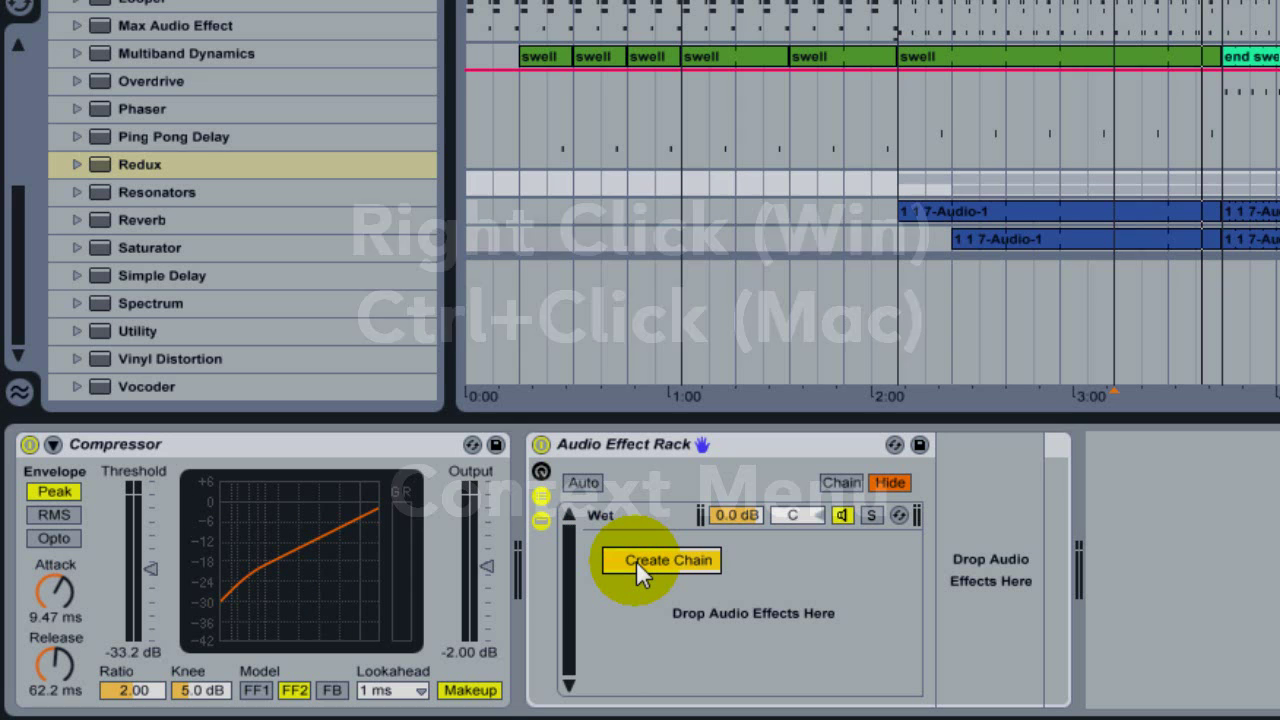
pyautogui.click(636, 560)
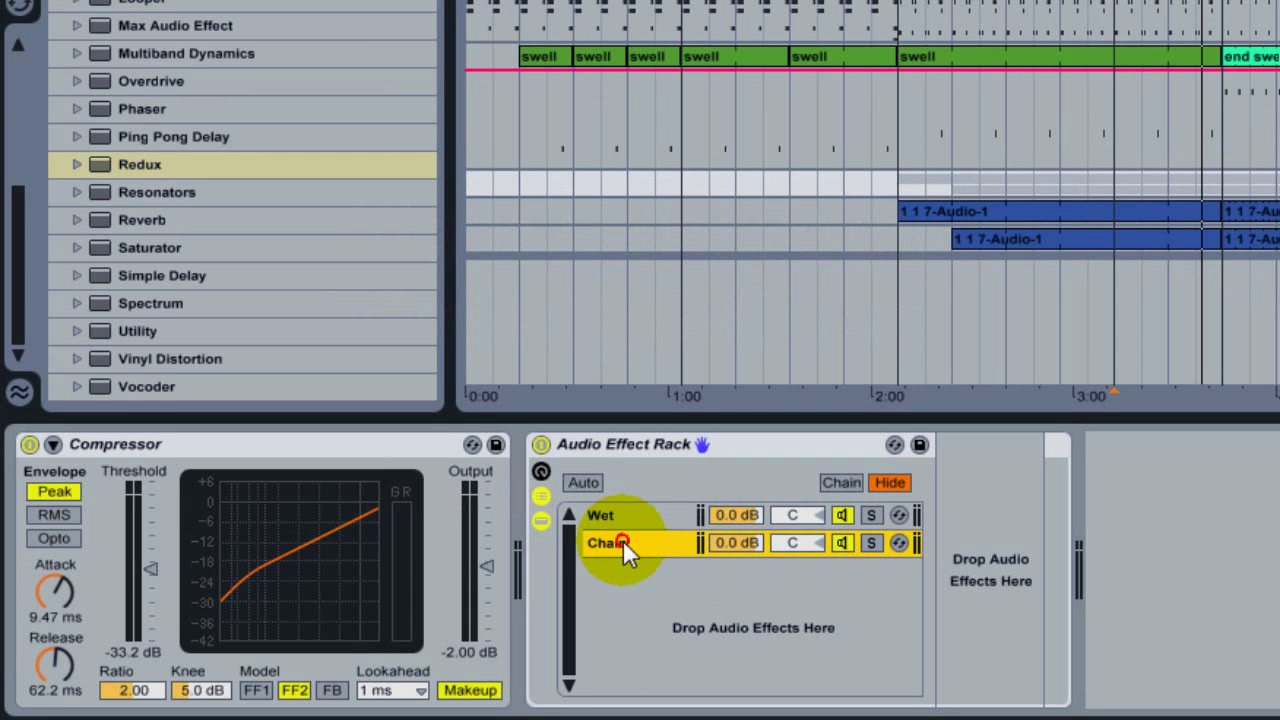
pyautogui.moveTo(623, 545); pyautogui.dragTo(614, 517)
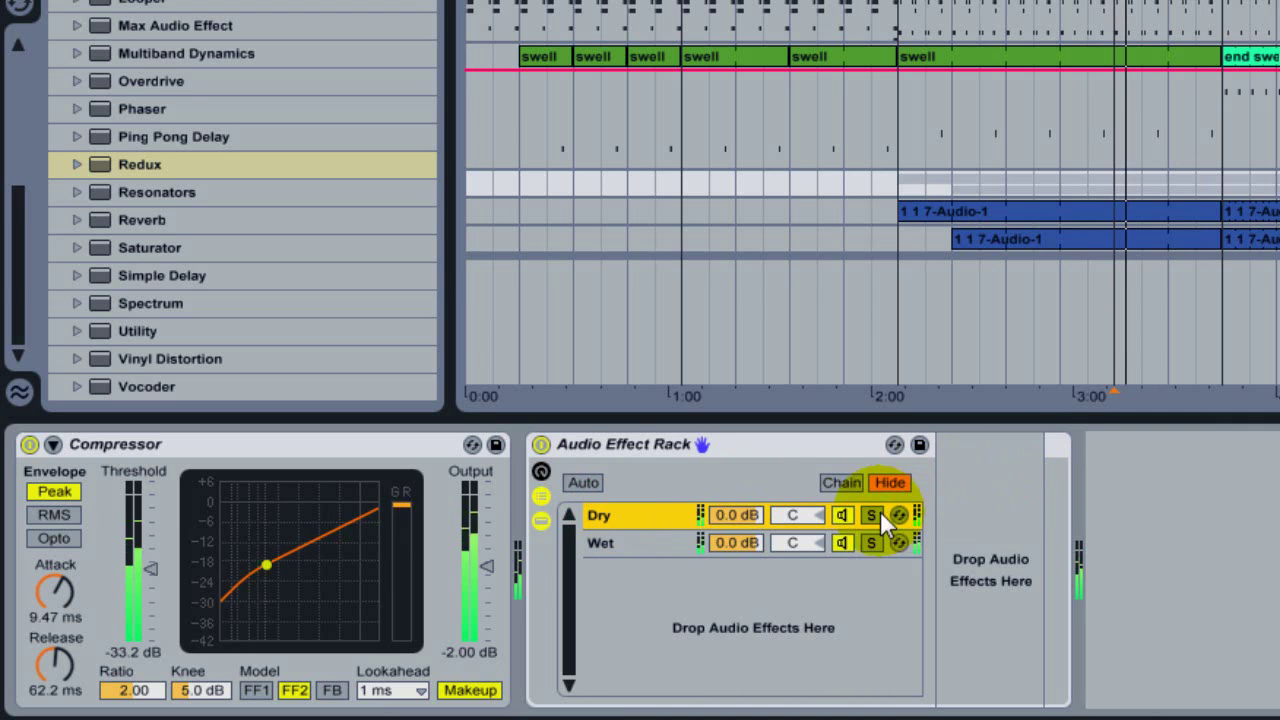
pyautogui.click(645, 517)
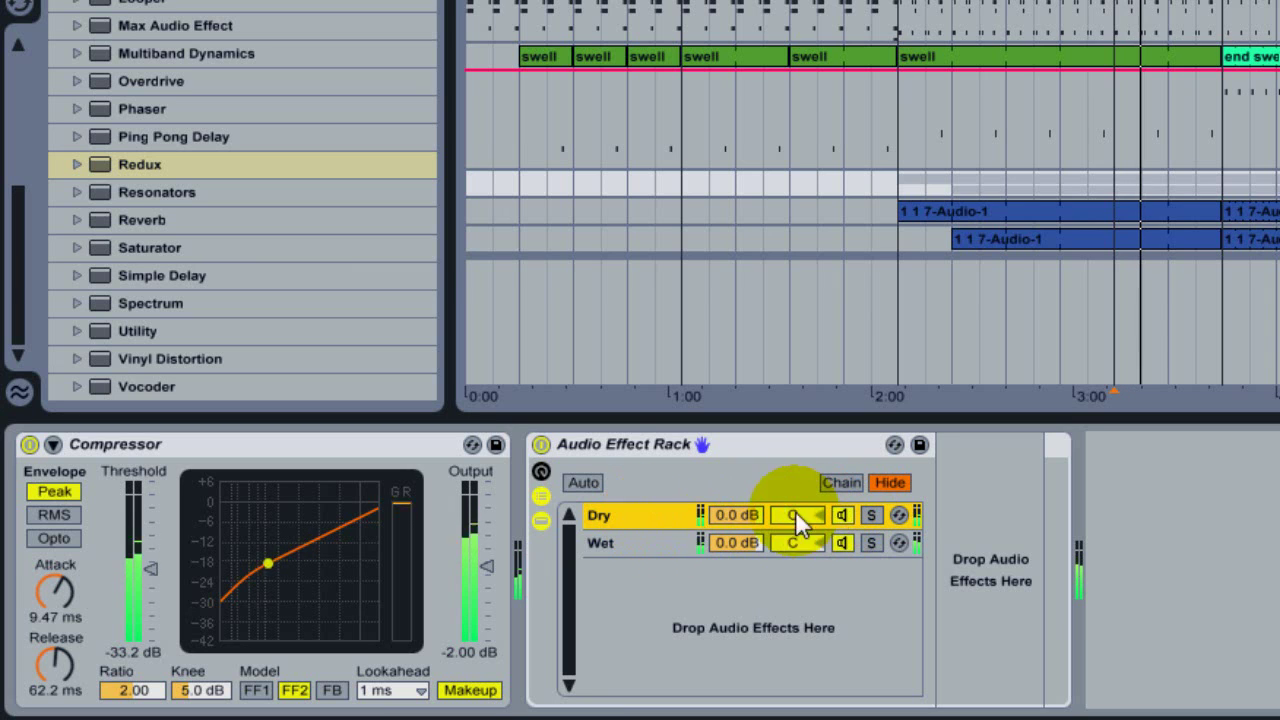
pyautogui.click(657, 540)
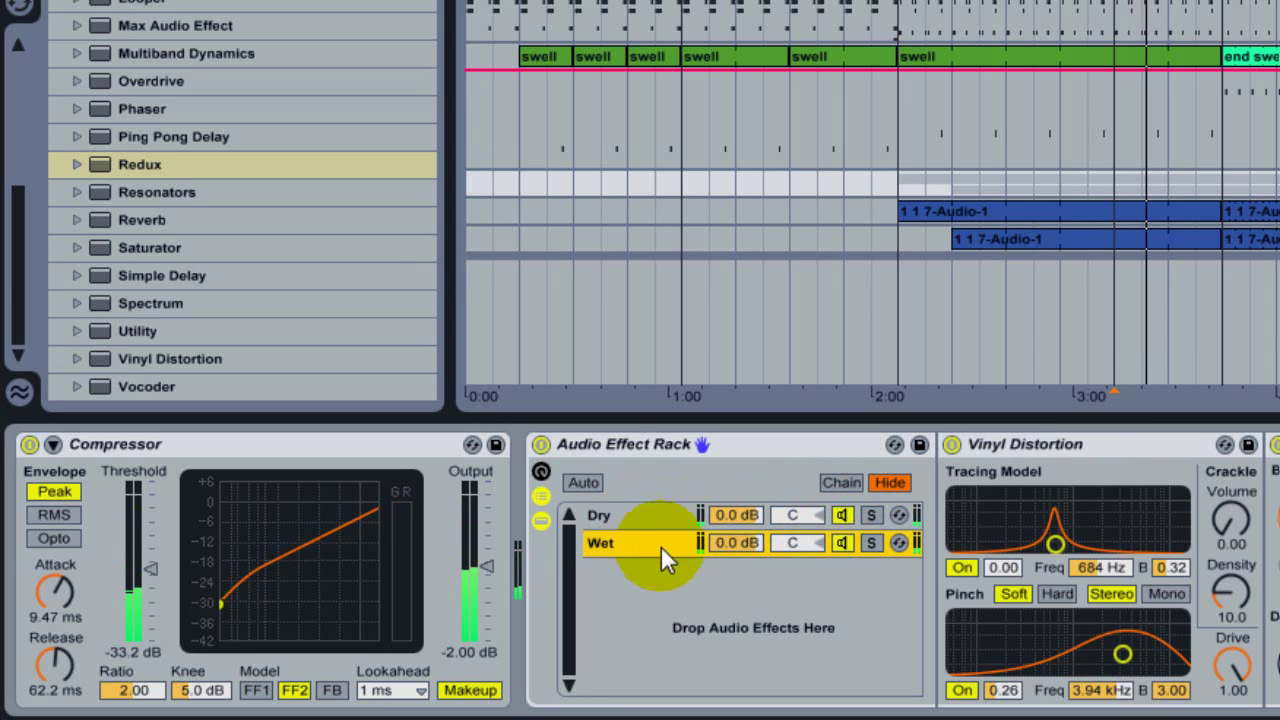
pyautogui.click(649, 524)
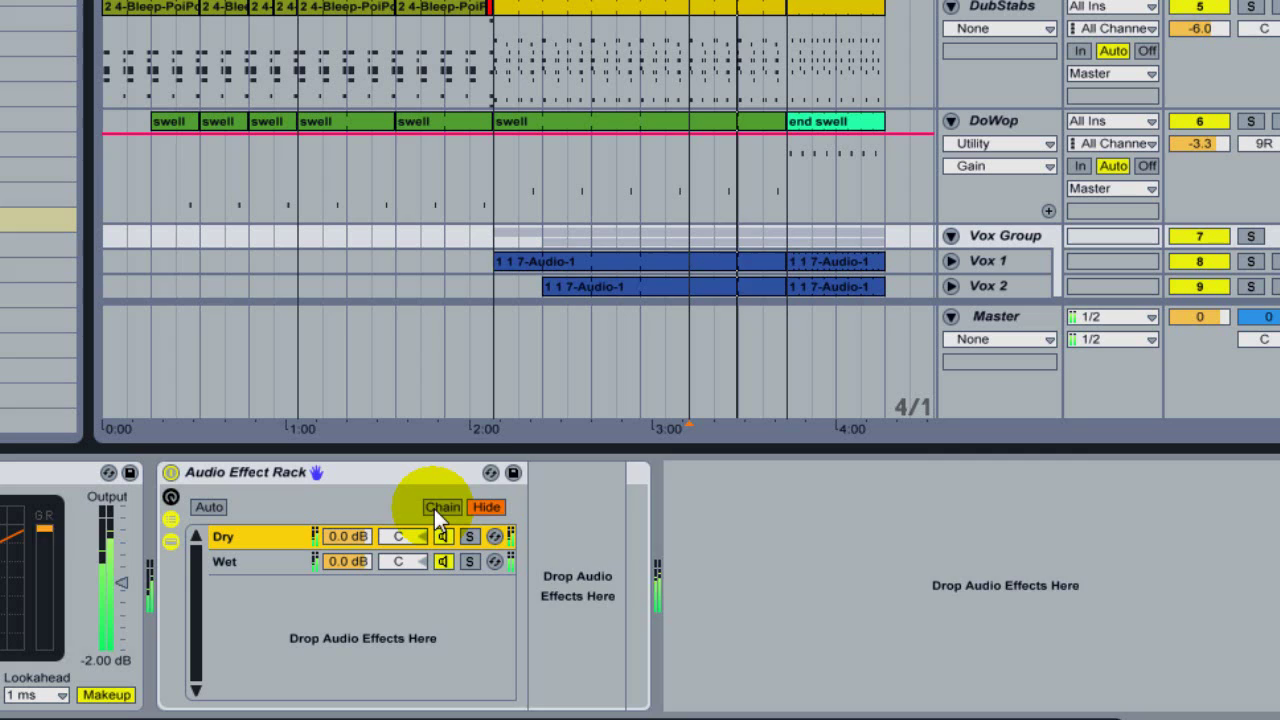
# Show the Chain Select Editor, stop playback, and nudge the chain selector just above 0.
pyautogui.click(434, 509)
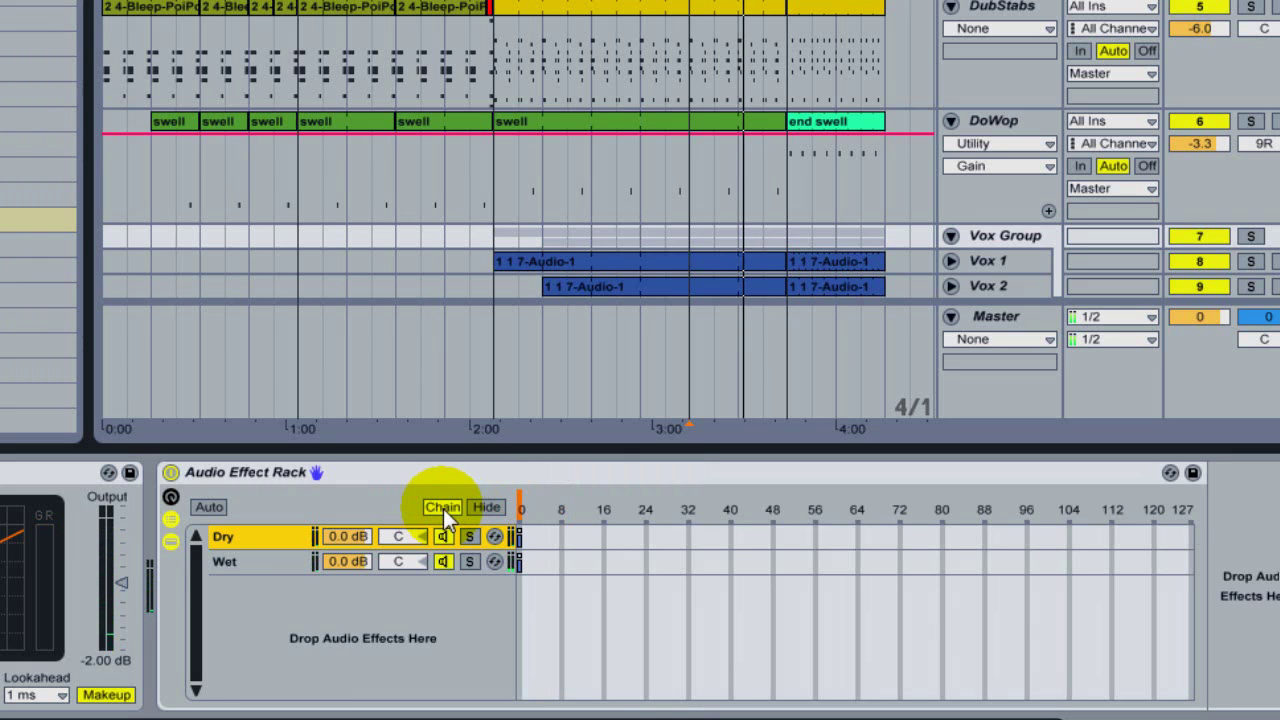
pyautogui.moveTo(1226, 712); pyautogui.dragTo(1238, 714)
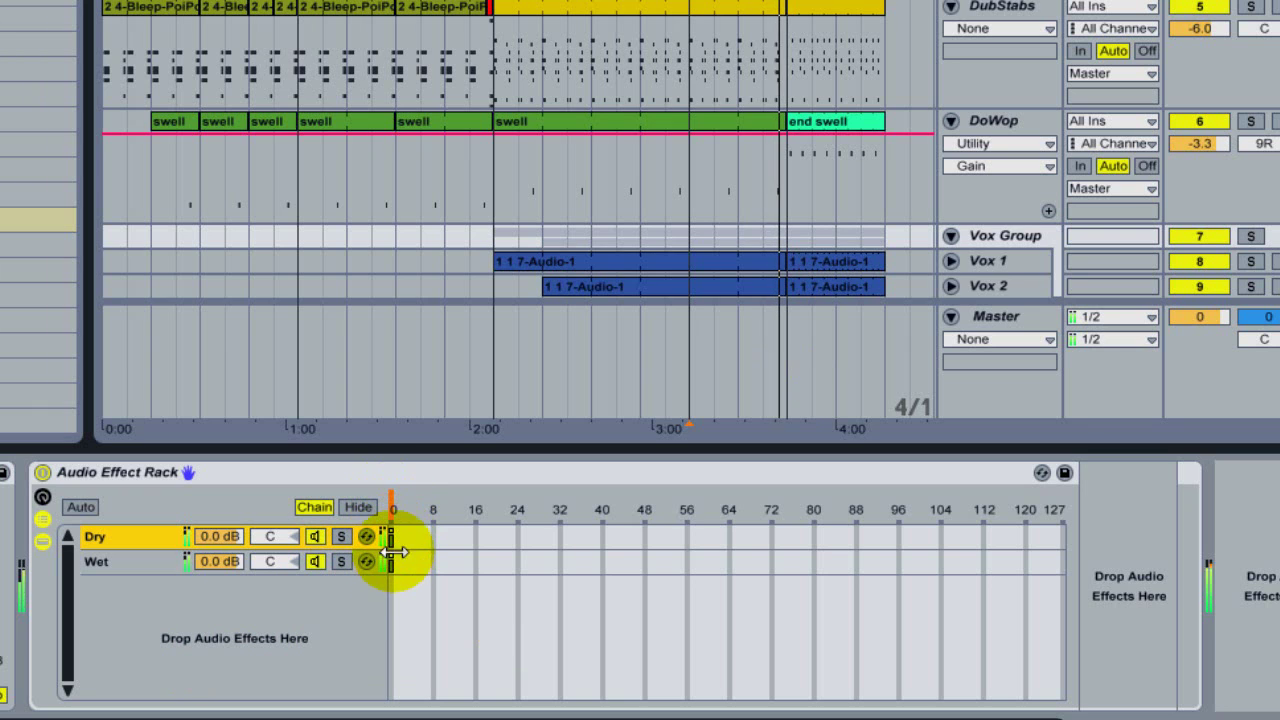
pyautogui.press('space')
pyautogui.click(393, 510)
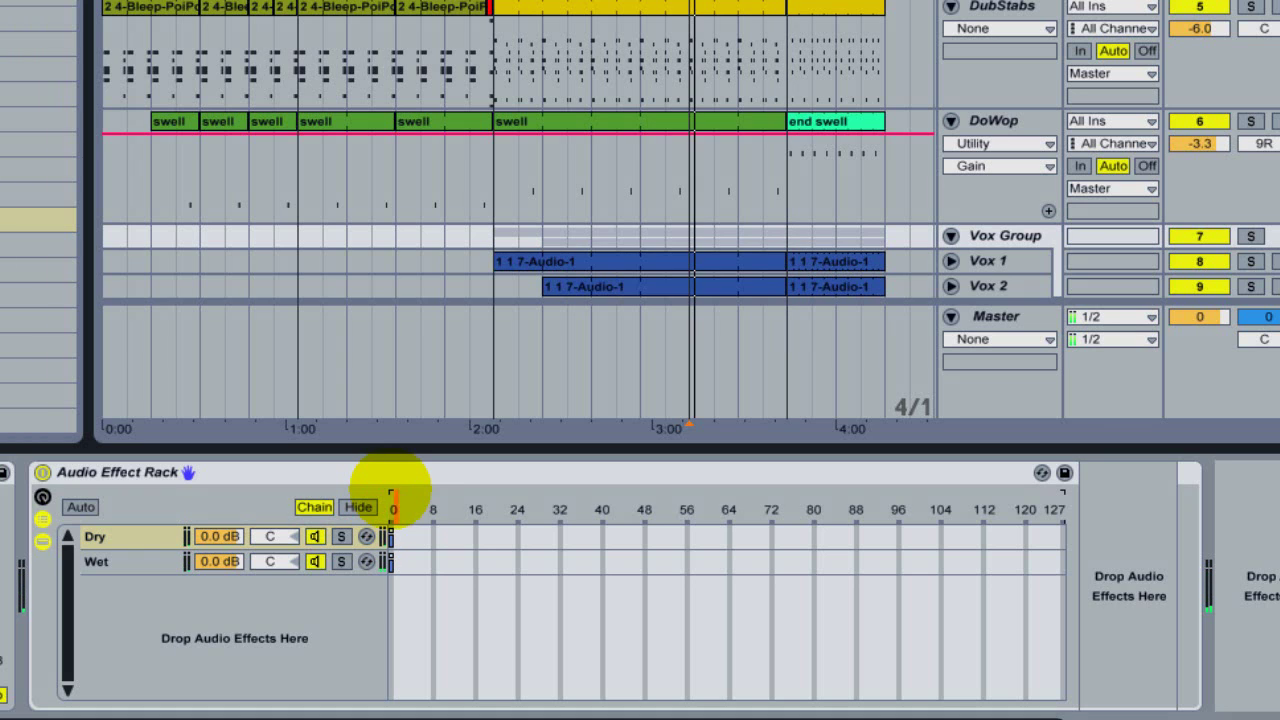
pyautogui.moveTo(393, 510)
pyautogui.mouseDown()
pyautogui.moveTo(408, 518)
pyautogui.moveTo(401, 544)
pyautogui.moveTo(406, 507)
pyautogui.moveTo(409, 556)
pyautogui.moveTo(409, 513)
pyautogui.mouseUp()
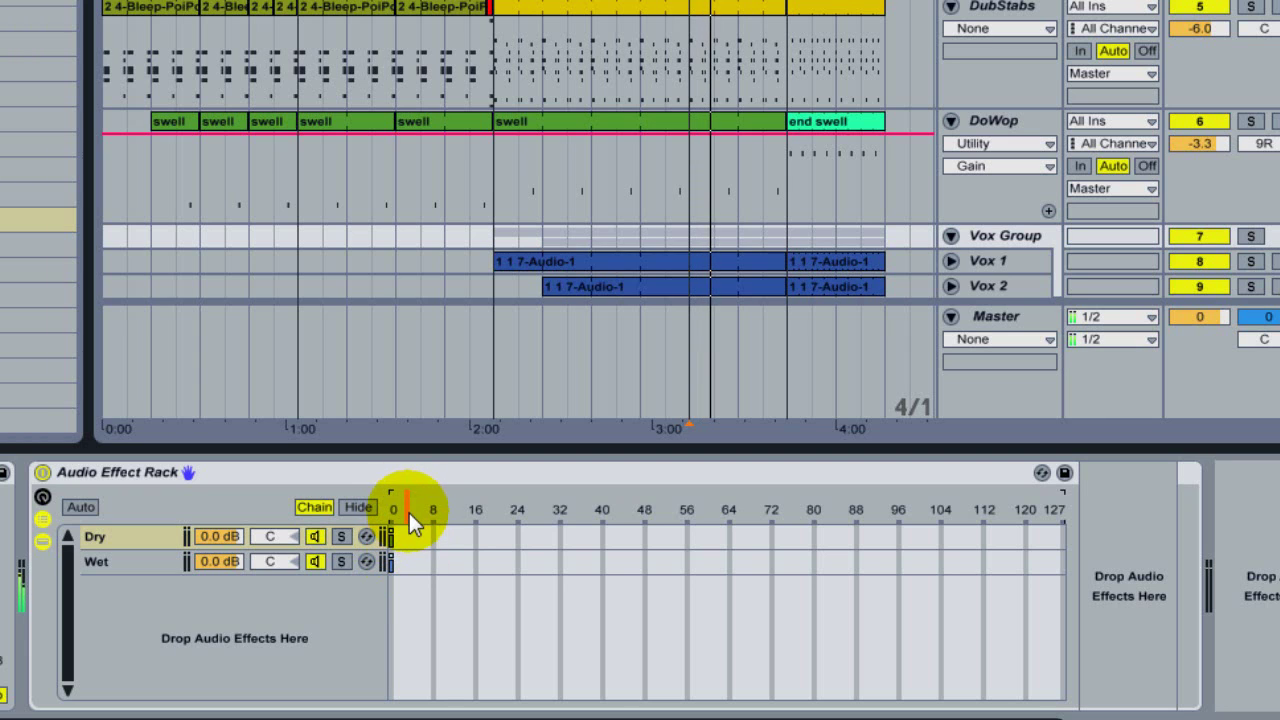
# Extend both the Wet and Dry chain zones across the full 0–127 range.
pyautogui.click(394, 562)
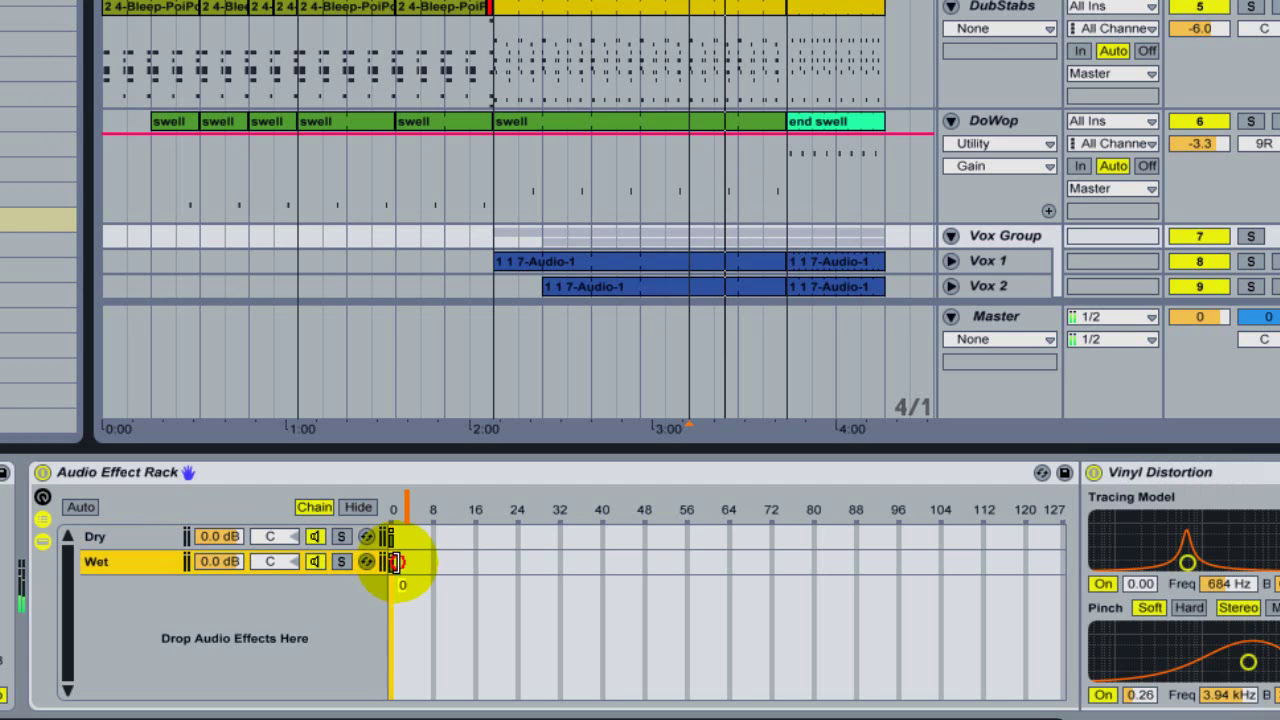
pyautogui.moveTo(394, 562); pyautogui.dragTo(1073, 563)
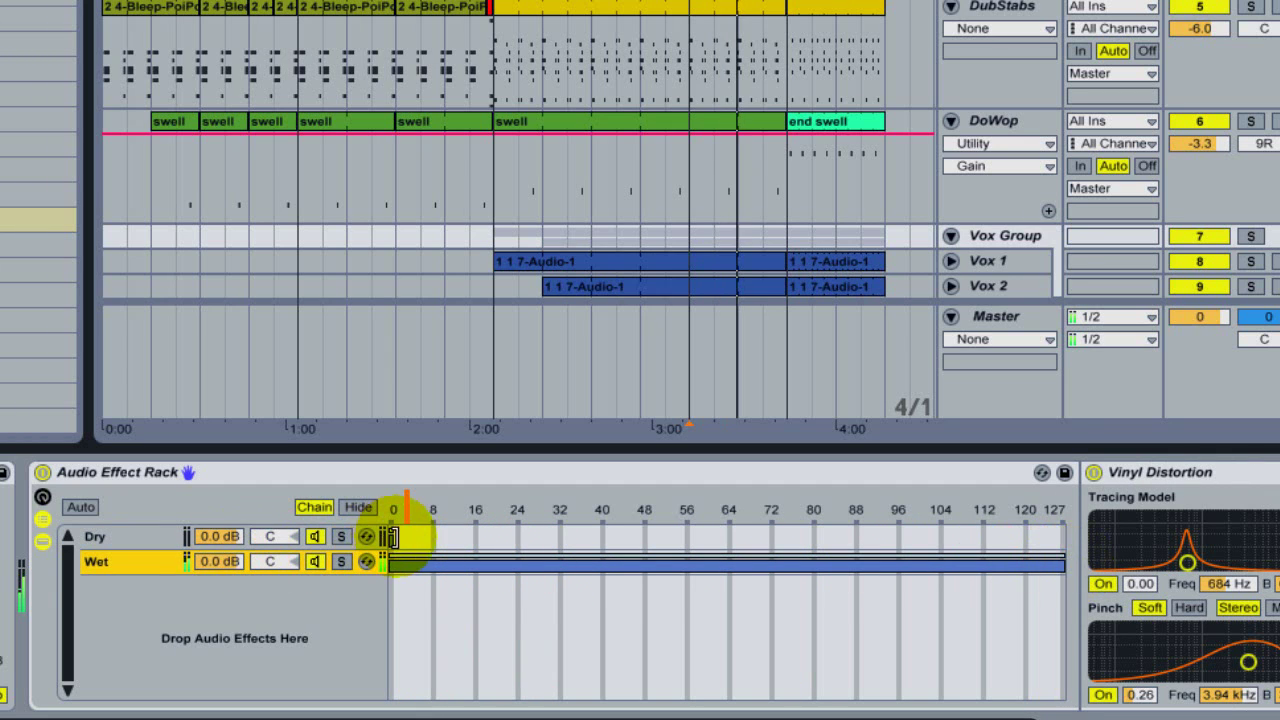
pyautogui.click(393, 537)
pyautogui.moveTo(393, 537); pyautogui.dragTo(1070, 540)
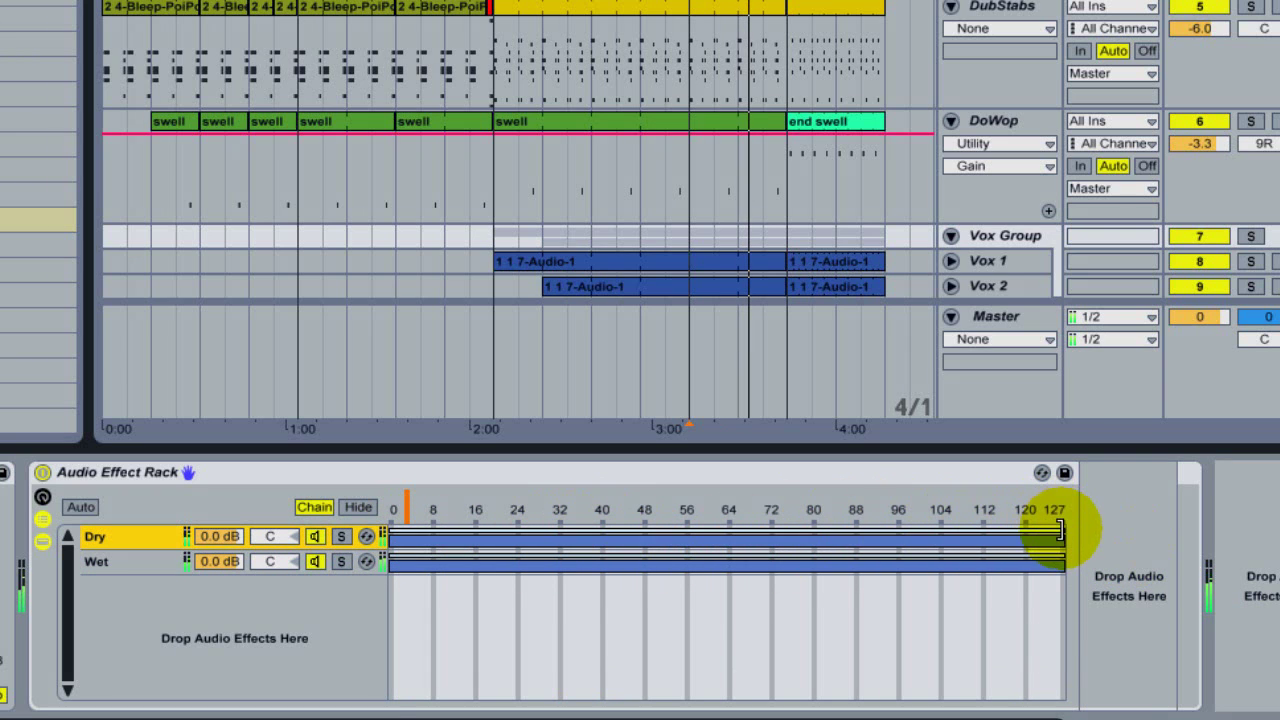
# Fade the Dry zone out from 41 and the Wet zone in up to 48.
pyautogui.click(1060, 527)
pyautogui.moveTo(1060, 527); pyautogui.dragTo(357, 536)
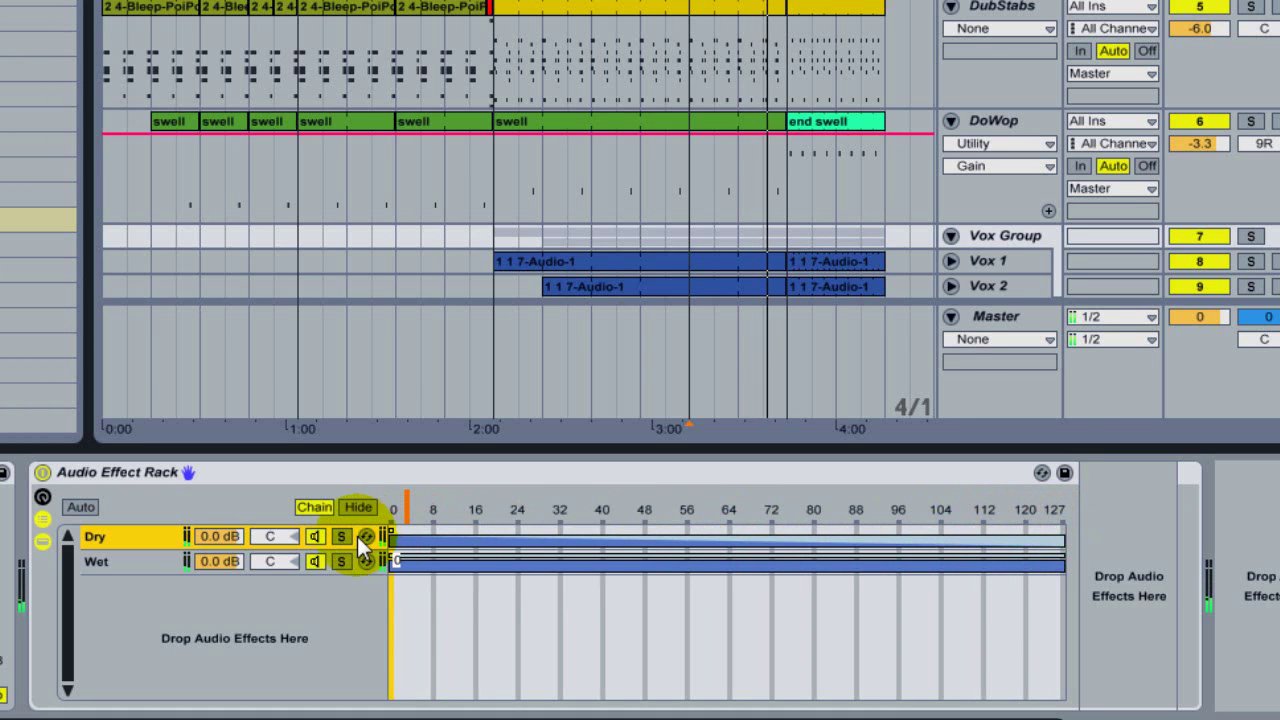
pyautogui.click(408, 506)
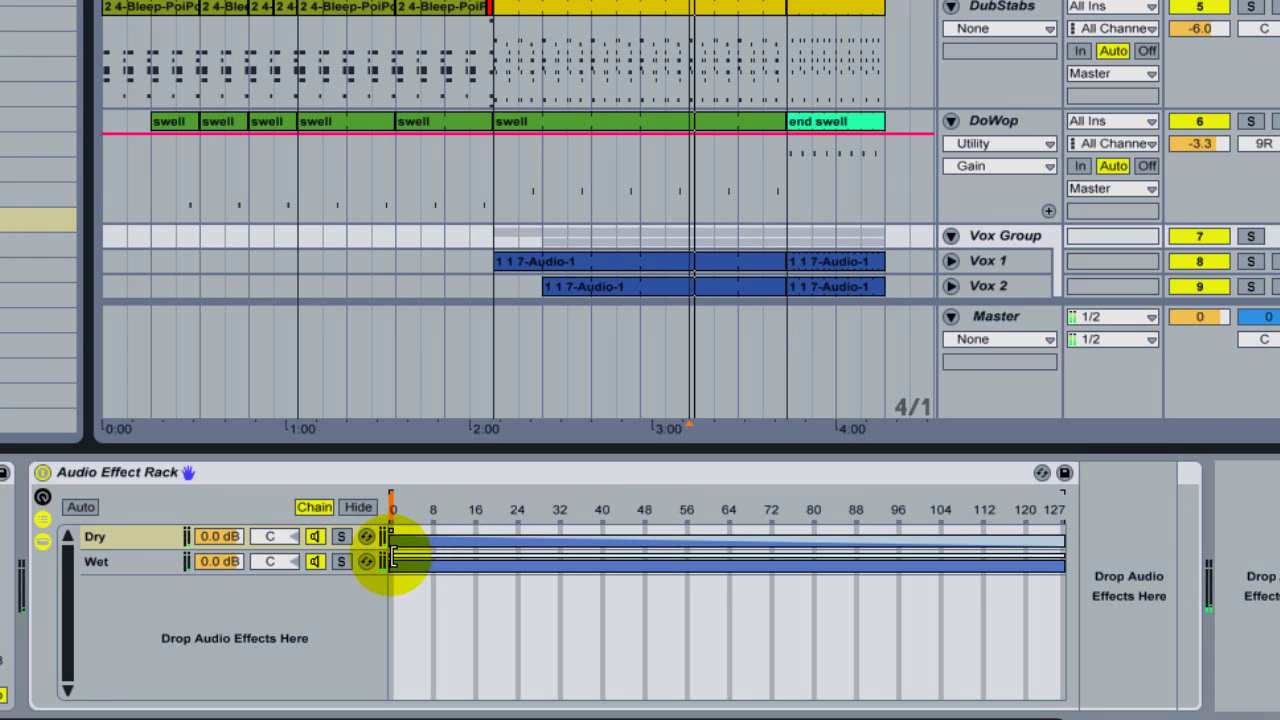
pyautogui.moveTo(392, 557); pyautogui.dragTo(1062, 557)
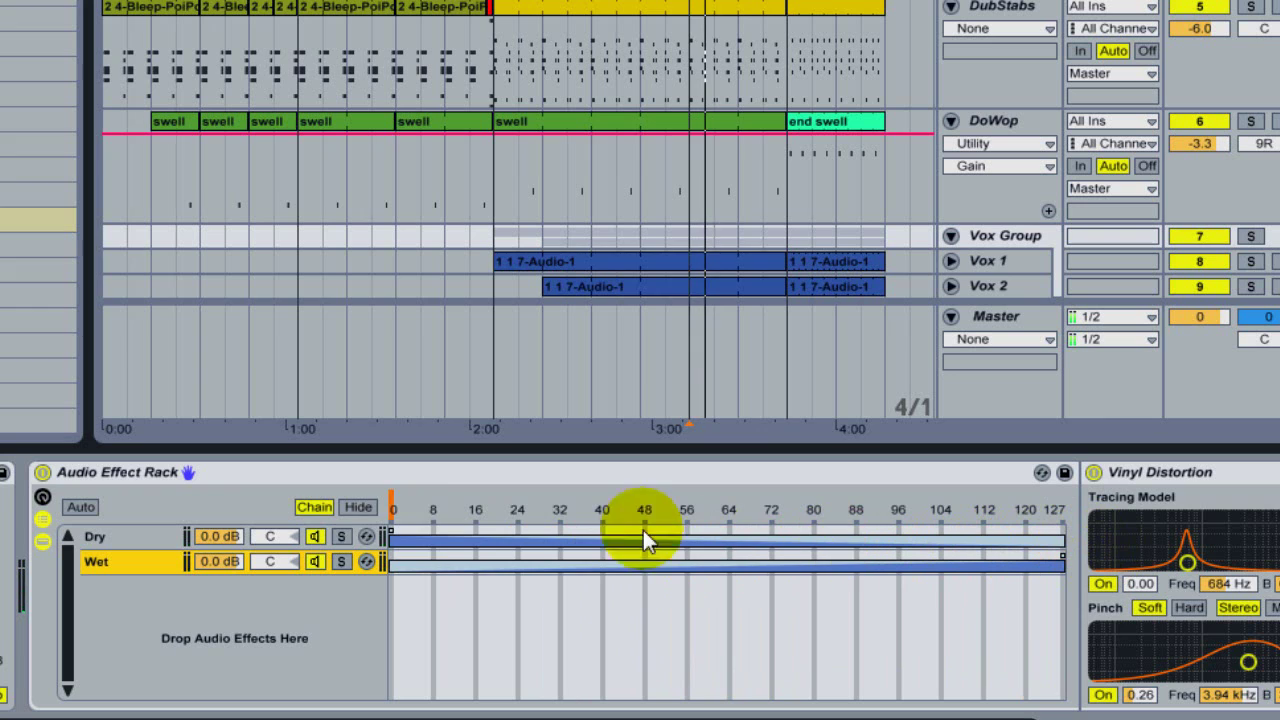
# Sweep the chain selector from 0 up to 127 and back to about 96.
pyautogui.click(390, 503)
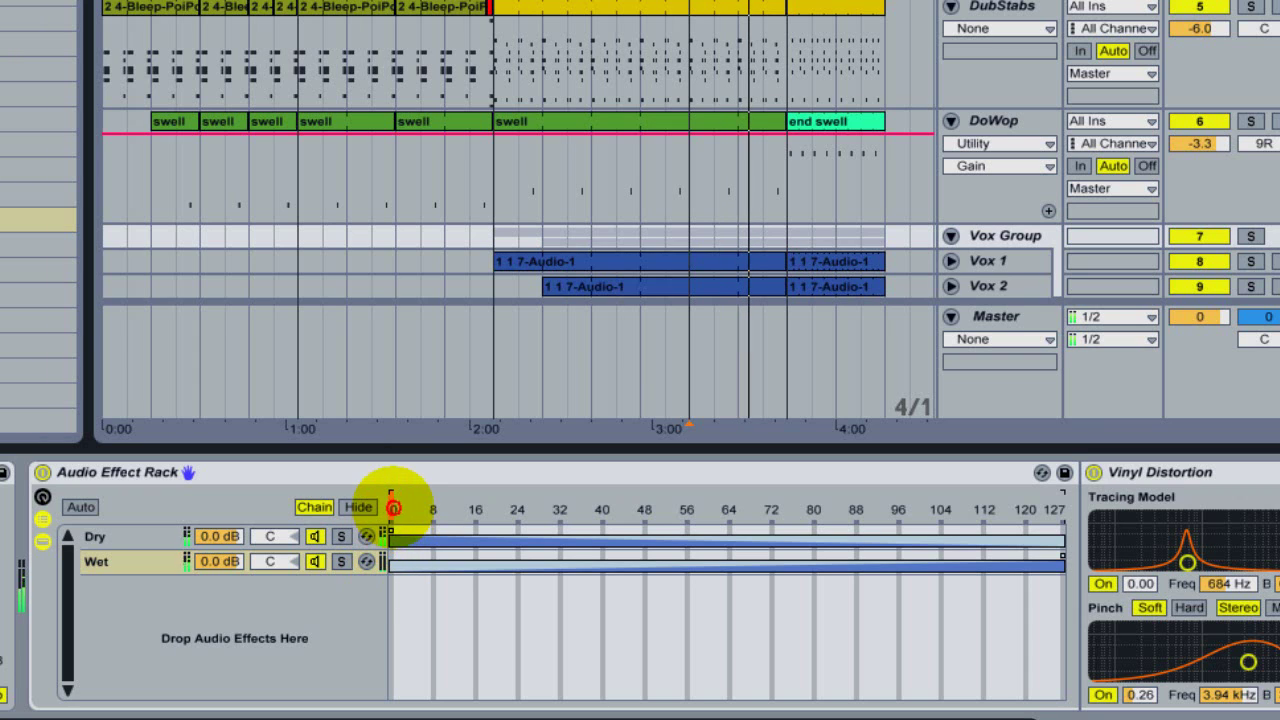
pyautogui.moveTo(391, 505); pyautogui.dragTo(393, 490)
pyautogui.moveTo(1037, 560); pyautogui.dragTo(1055, 560)
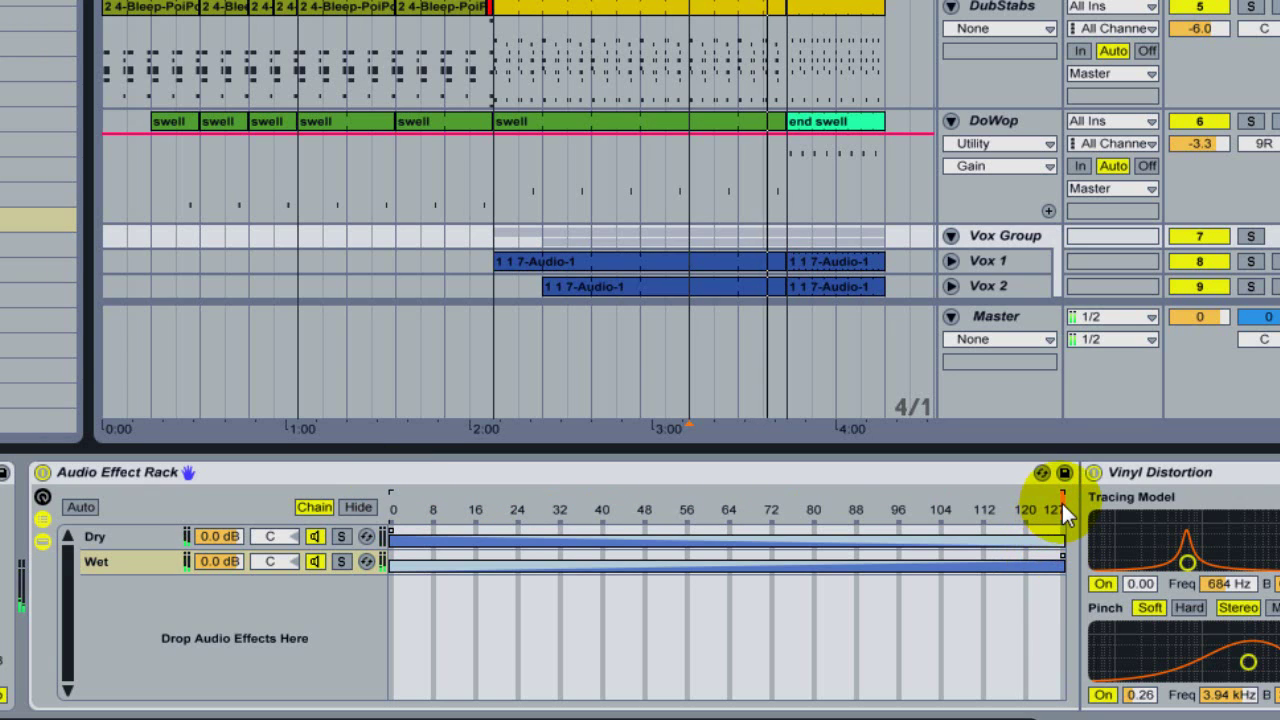
pyautogui.moveTo(1060, 500); pyautogui.dragTo(1055, 482)
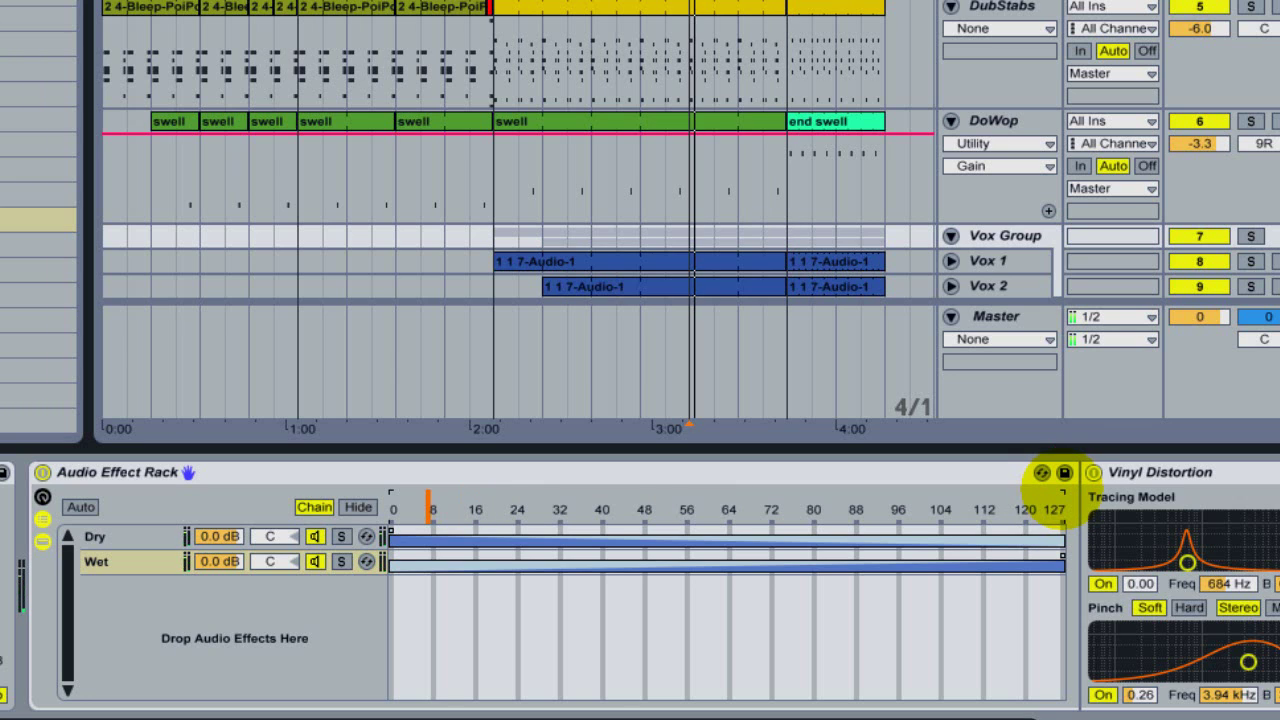
# Solo the Vox Group track and set the chain selector to about 10.
pyautogui.click(1250, 237)
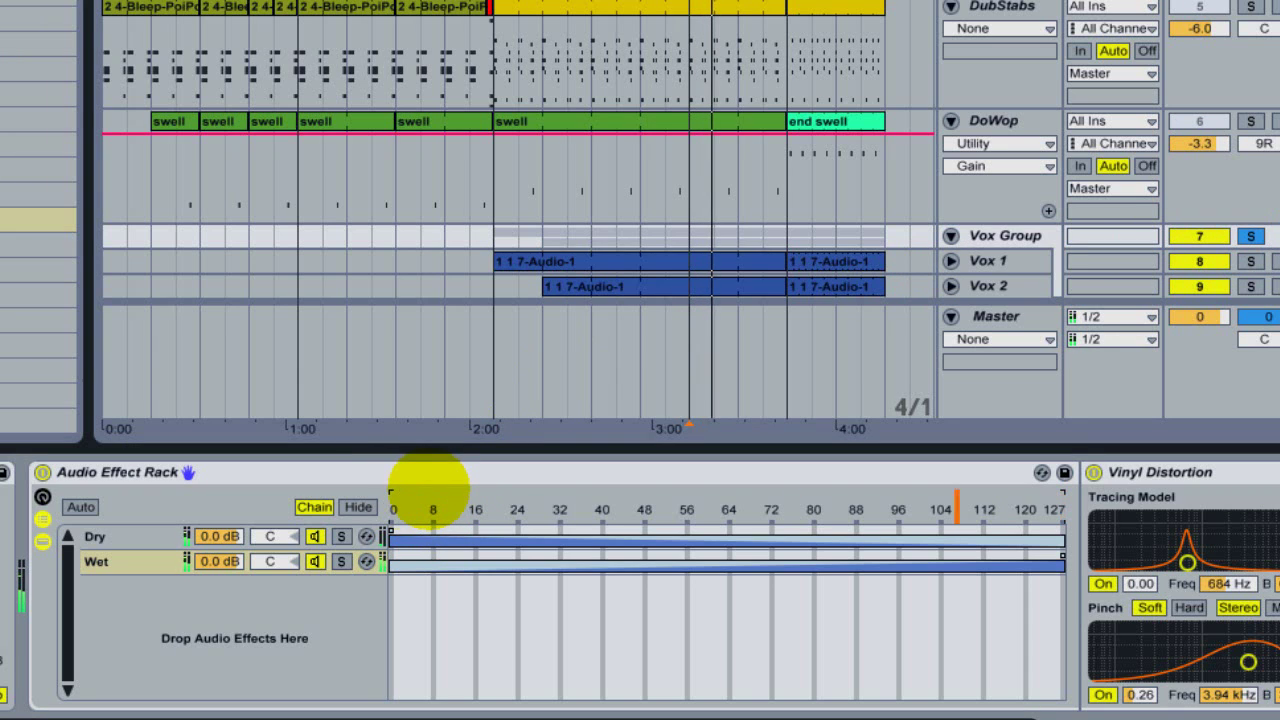
pyautogui.click(390, 514)
pyautogui.moveTo(390, 514); pyautogui.dragTo(390, 490)
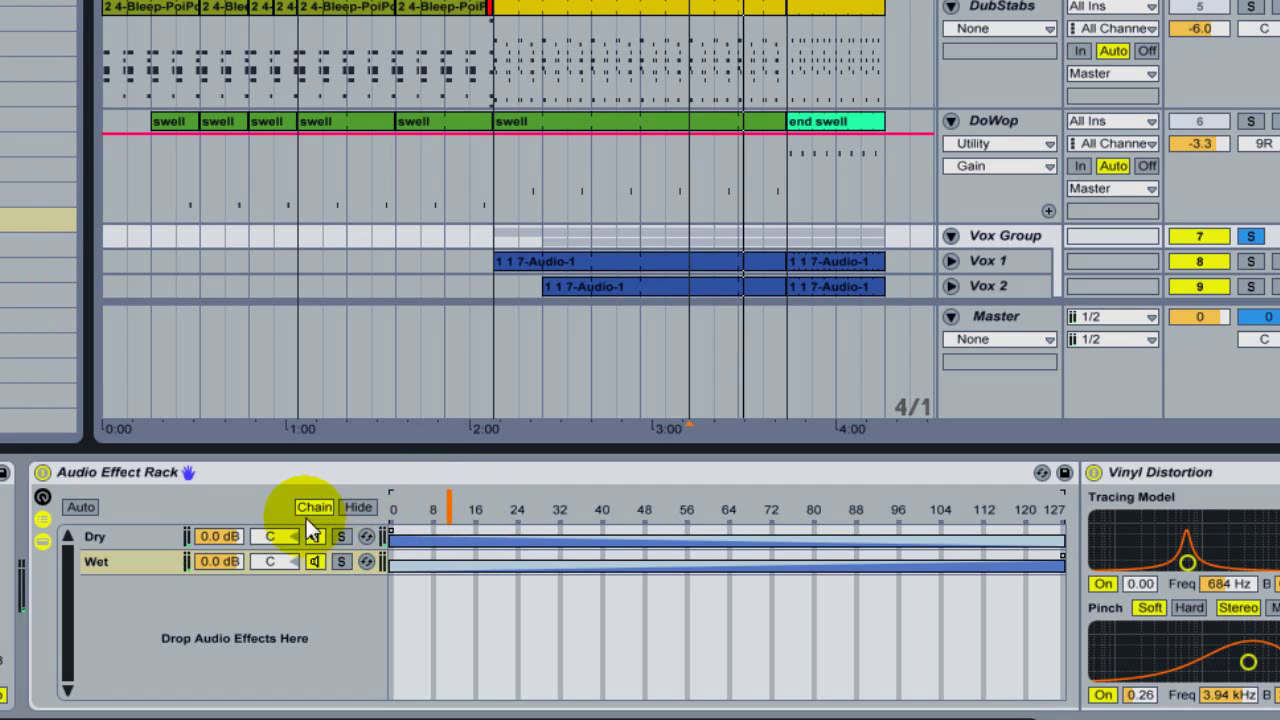
# Show the rack's macros and map the chain selector to Macro 1 in Map Mode.
pyautogui.click(42, 497)
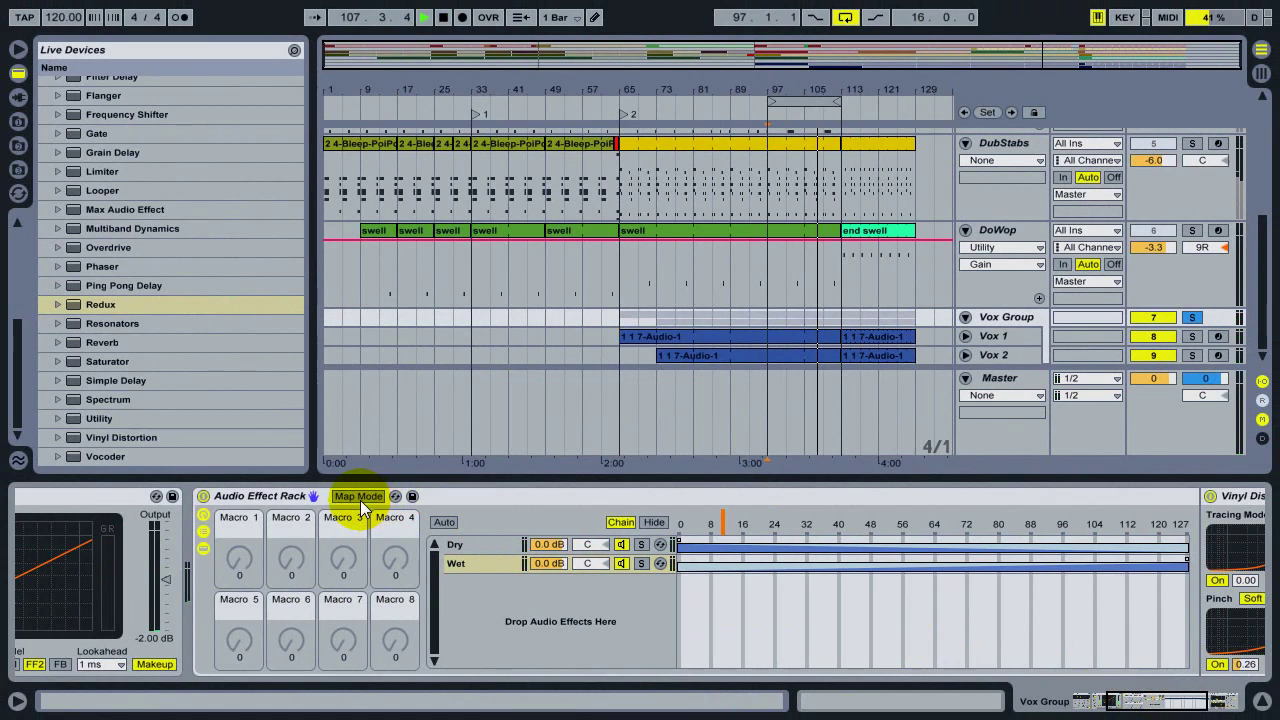
pyautogui.click(358, 497)
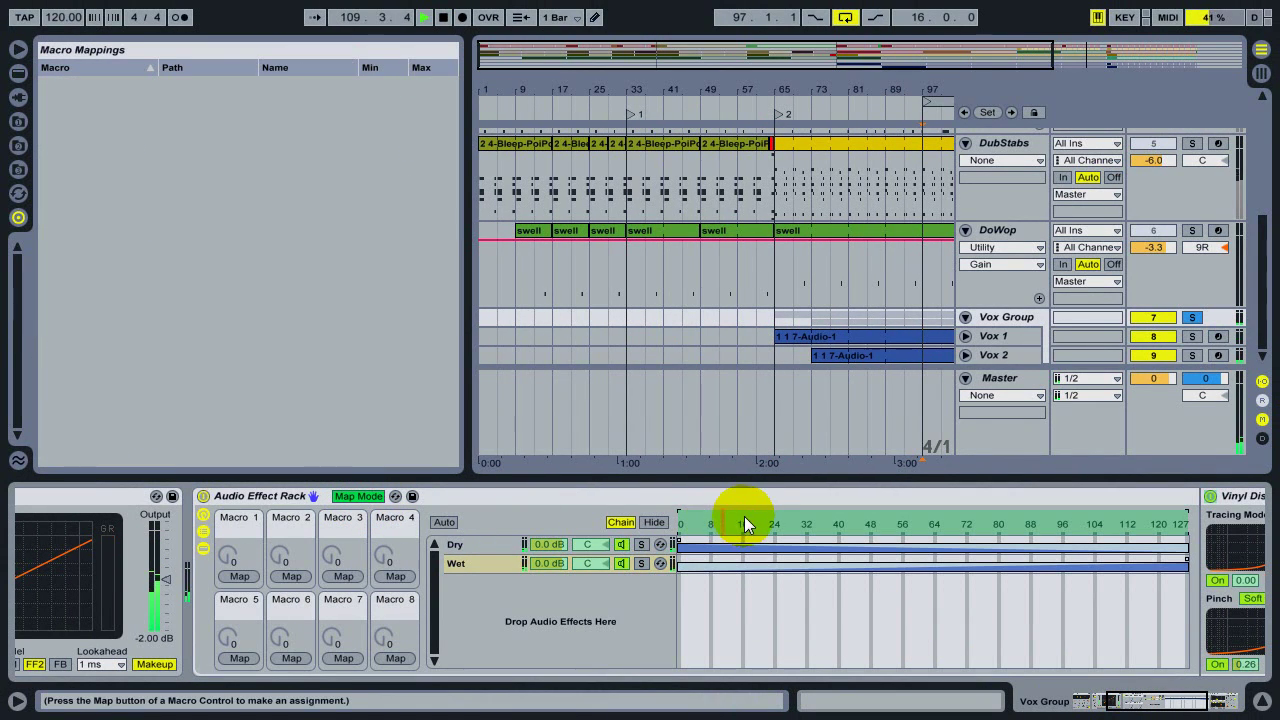
pyautogui.click(240, 577)
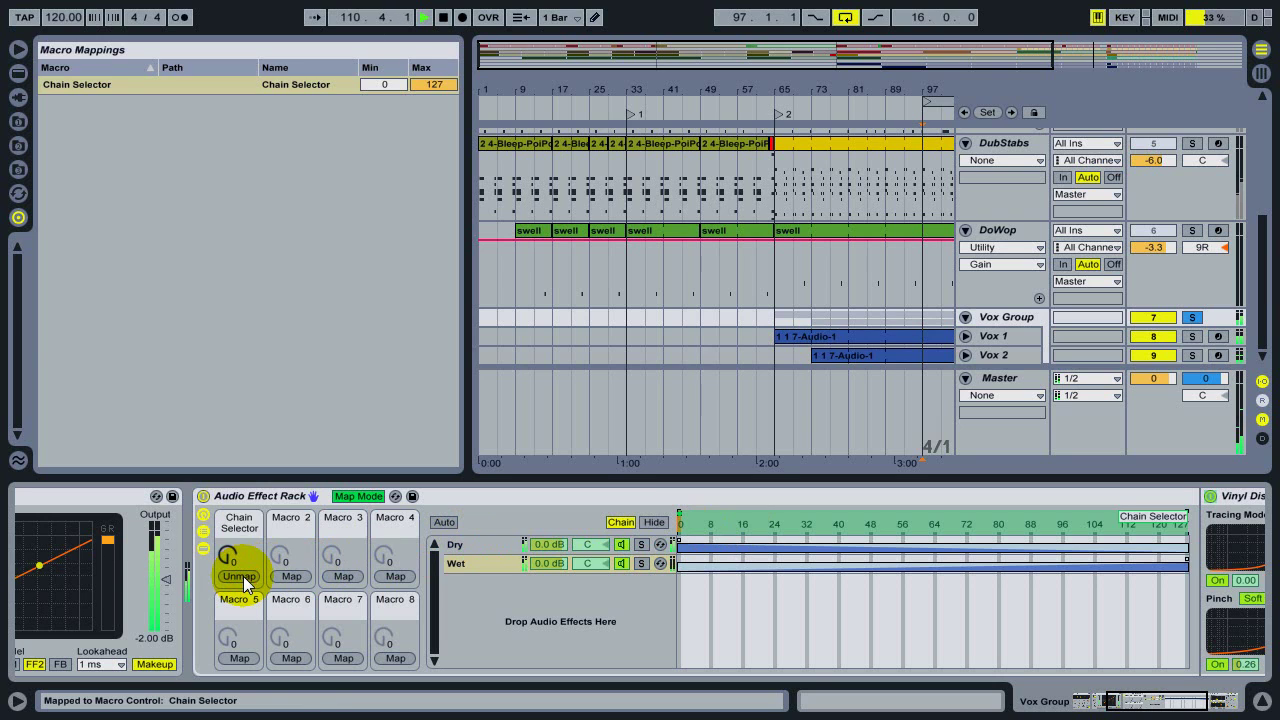
# Leave Map Mode, turn the Chain Selector macro to crossfade chains, and un-solo Vox Group.
pyautogui.click(368, 499)
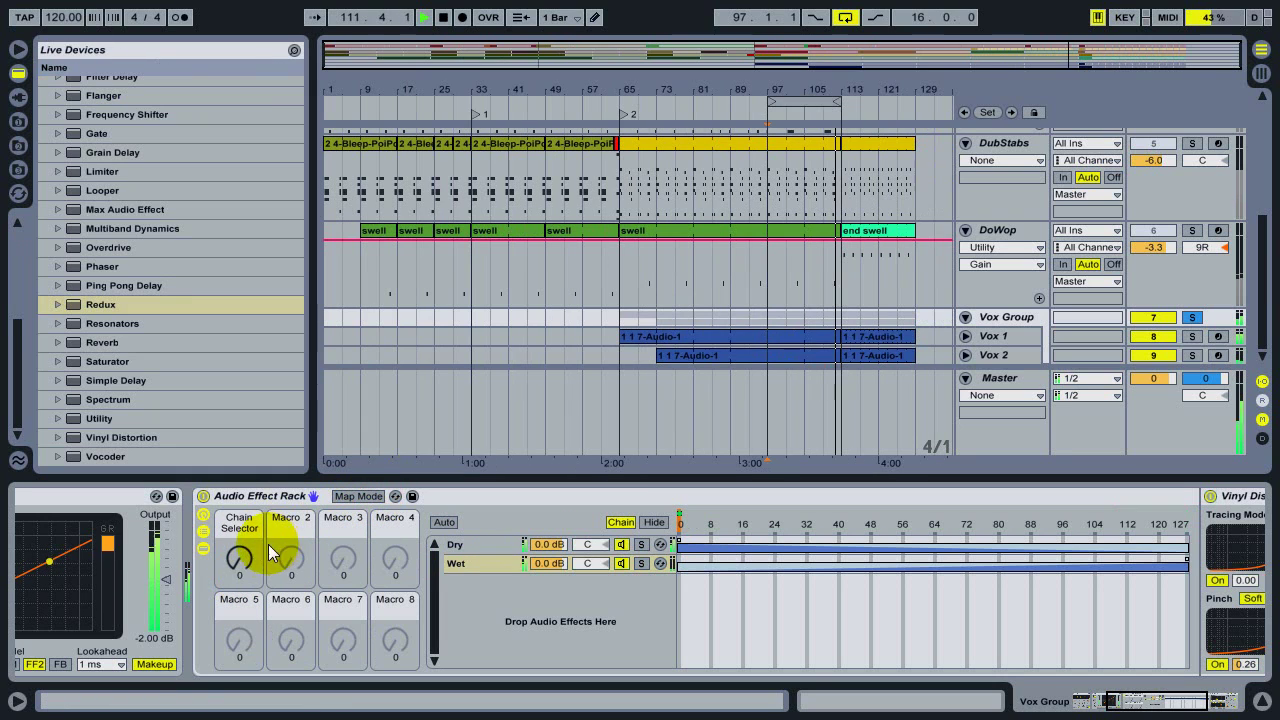
pyautogui.moveTo(251, 551); pyautogui.dragTo(240, 561)
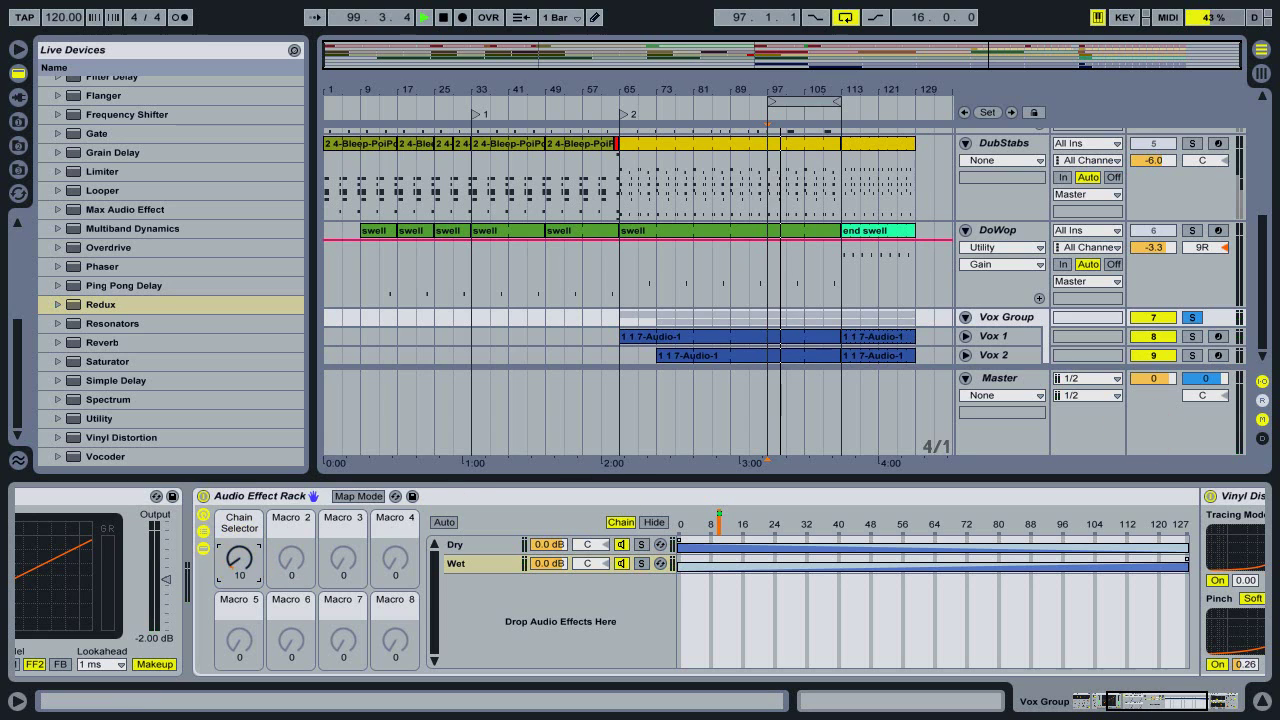
pyautogui.click(1191, 317)
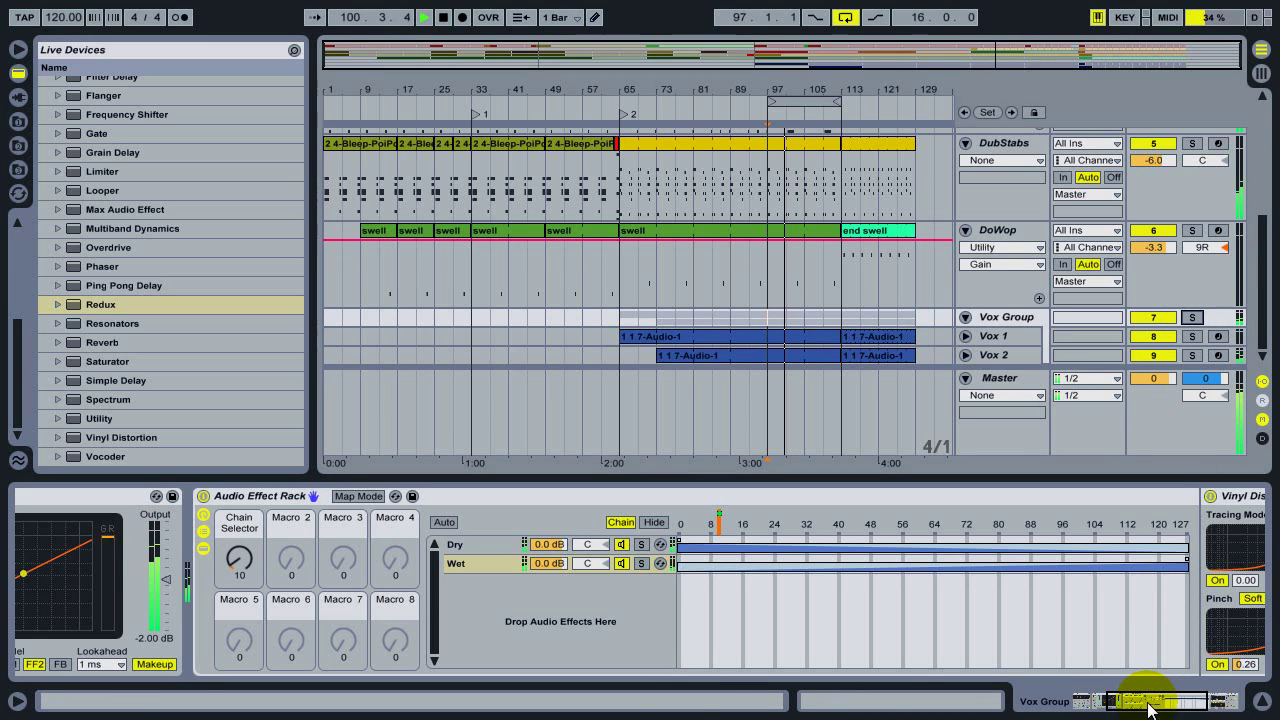